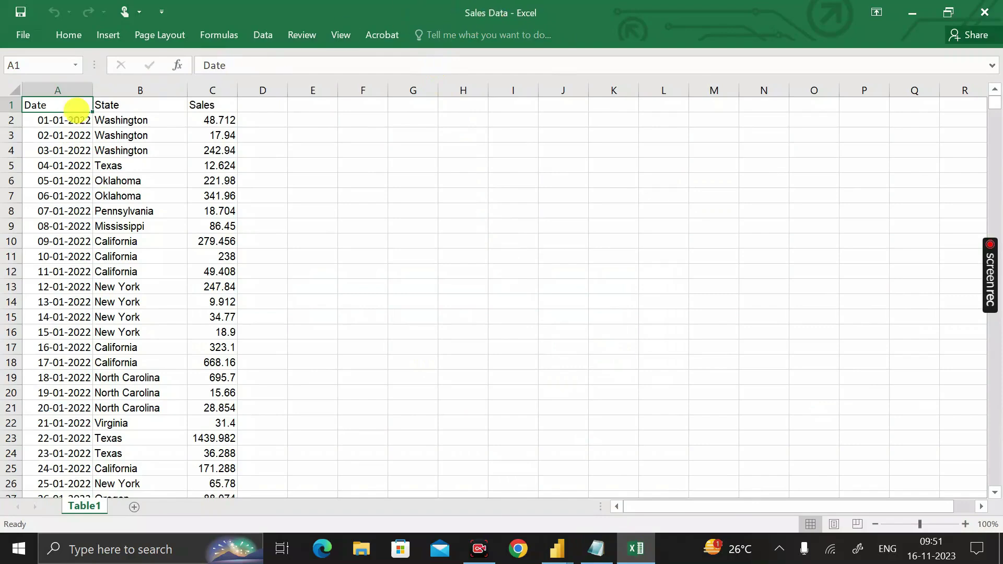
Review the Date, State and Sales columns of the Sales Data workbook.
{"action": "left_click", "coordinate": [59, 93]}
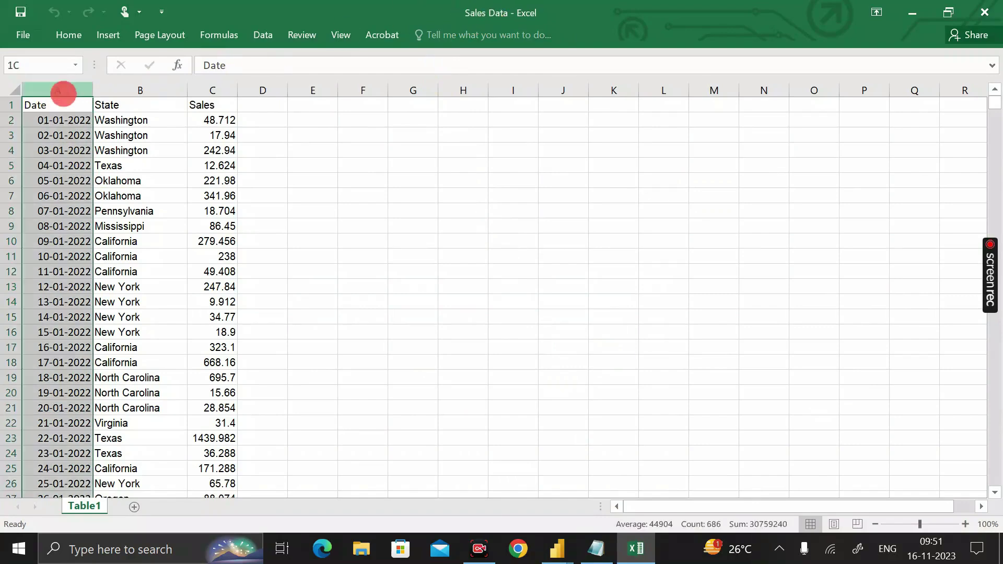
{"action": "left_click", "coordinate": [141, 94]}
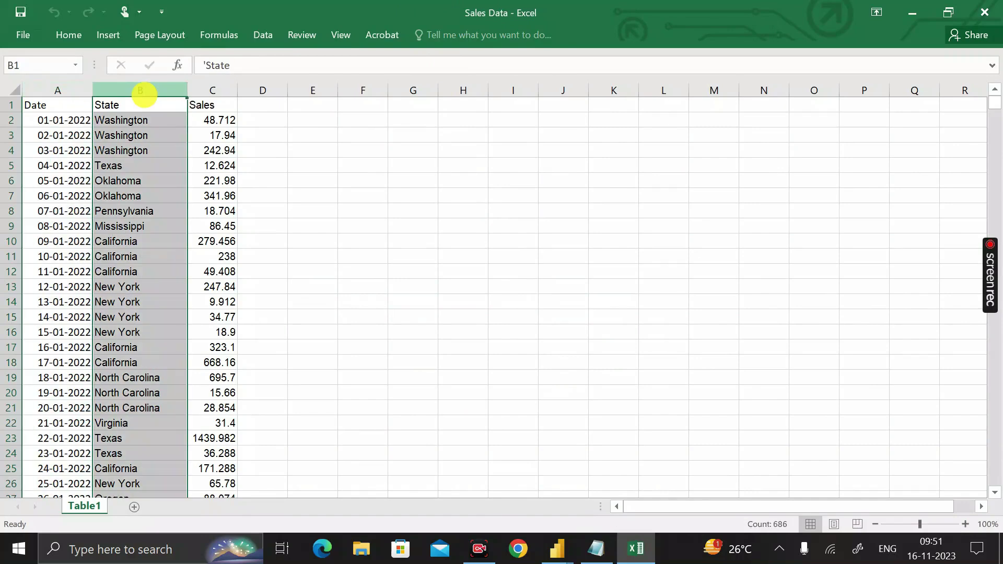
{"action": "left_click", "coordinate": [215, 93]}
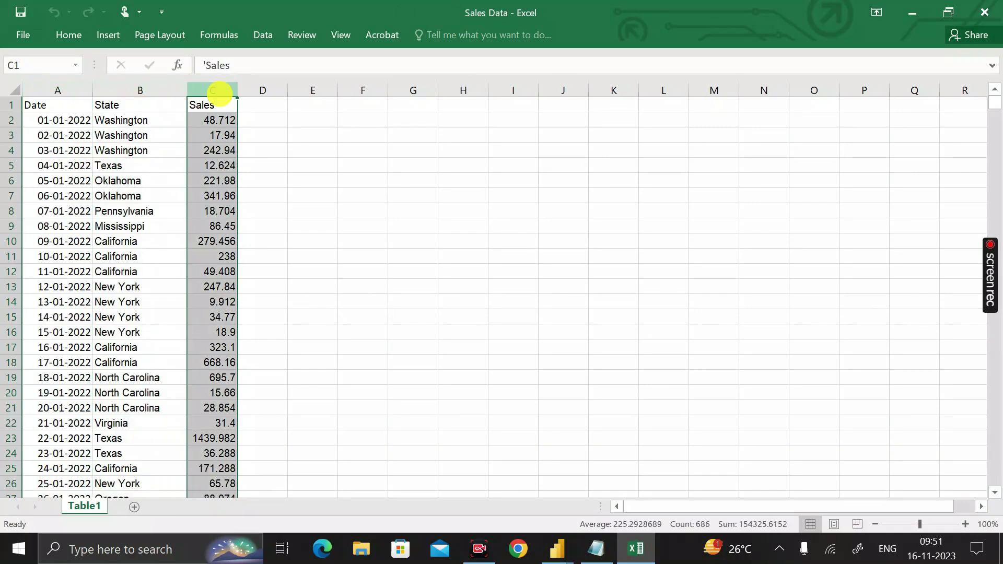
{"action": "key", "text": "Left"}
{"action": "left_click", "coordinate": [193, 89]}
{"action": "left_click", "coordinate": [139, 92]}
{"action": "left_click", "coordinate": [58, 93]}
Switch to Power BI Desktop and examine the finished top 5 states chart on Page 2 of the sample report.
{"action": "key", "text": "alt+Tab"}
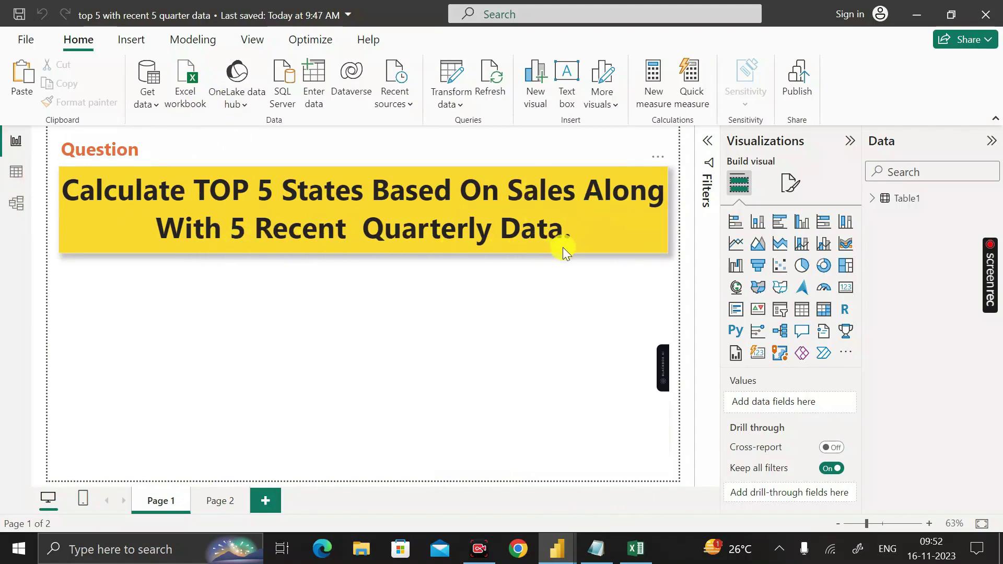
{"action": "left_click", "coordinate": [220, 501]}
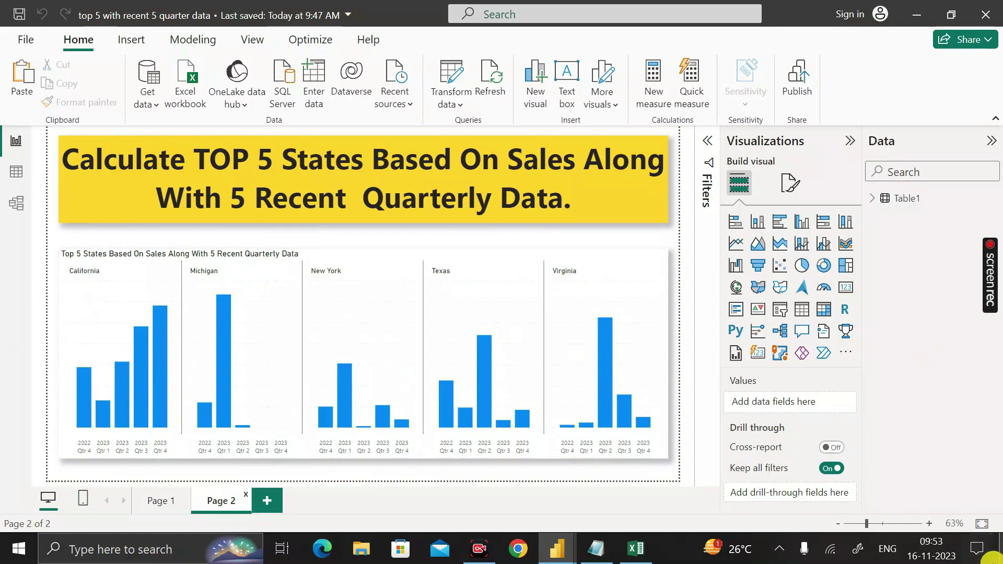
{"action": "mouse_move", "coordinate": [927, 561]}
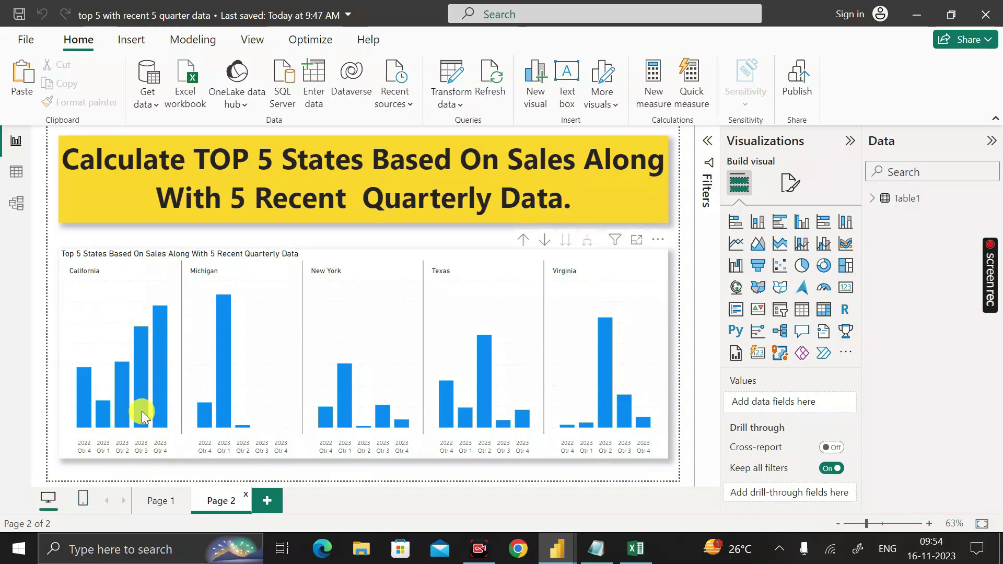
{"action": "mouse_move", "coordinate": [127, 417]}
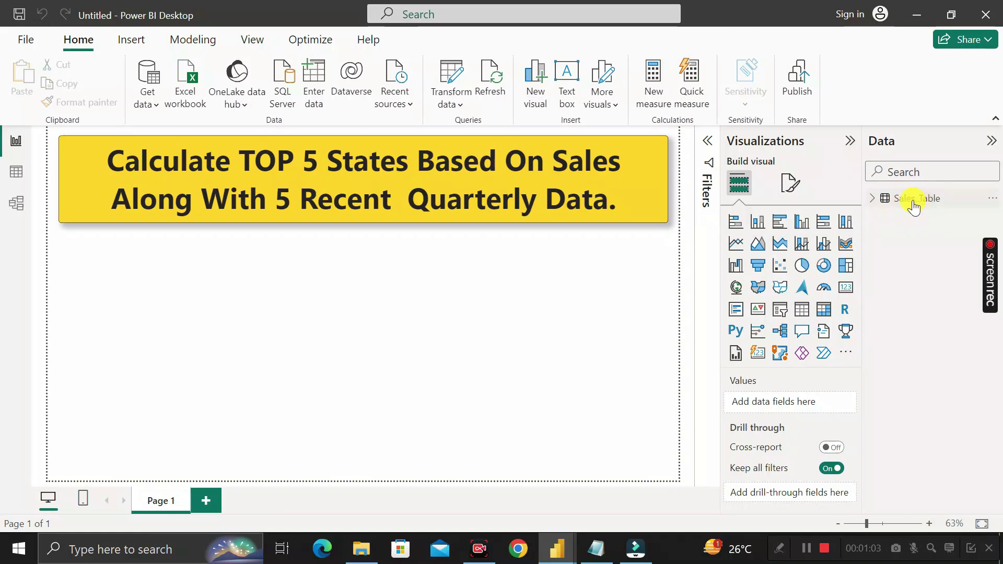
Expand the Sales_Table fields and sort the table's rows by Date in ascending order in the table view.
{"action": "left_click", "coordinate": [872, 200]}
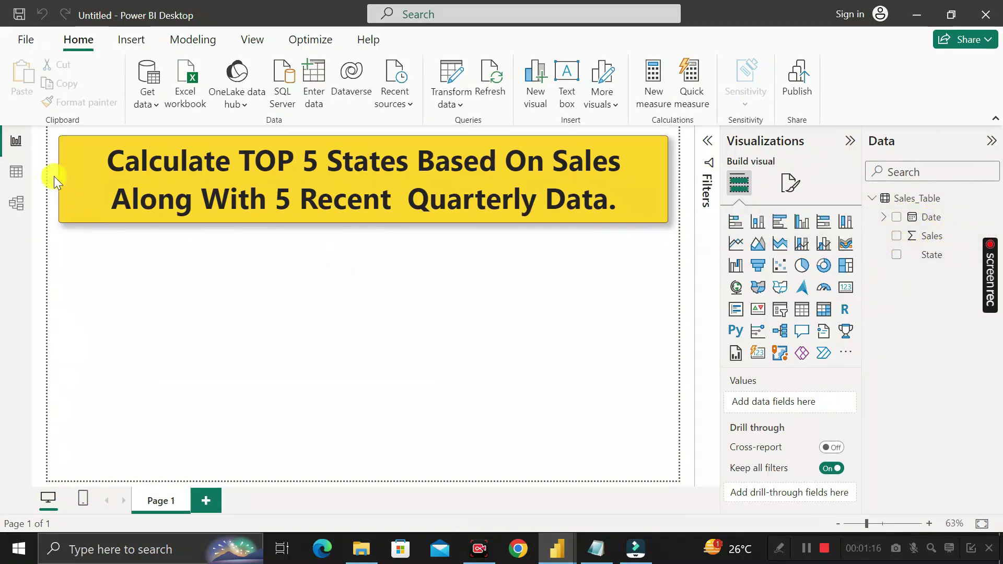
{"action": "left_click", "coordinate": [14, 174]}
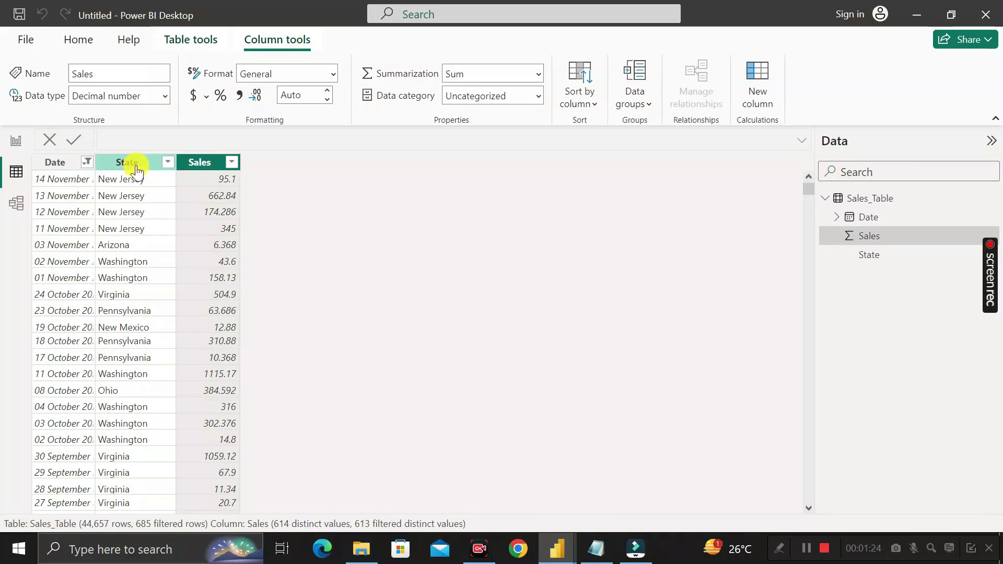
{"action": "left_click", "coordinate": [99, 164]}
{"action": "right_click", "coordinate": [98, 160]}
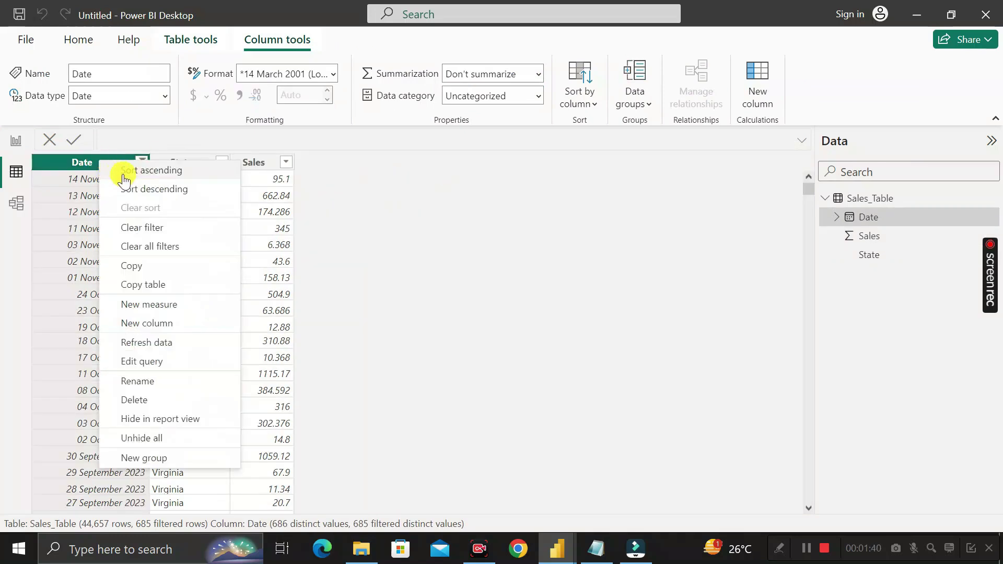
{"action": "left_click", "coordinate": [155, 178]}
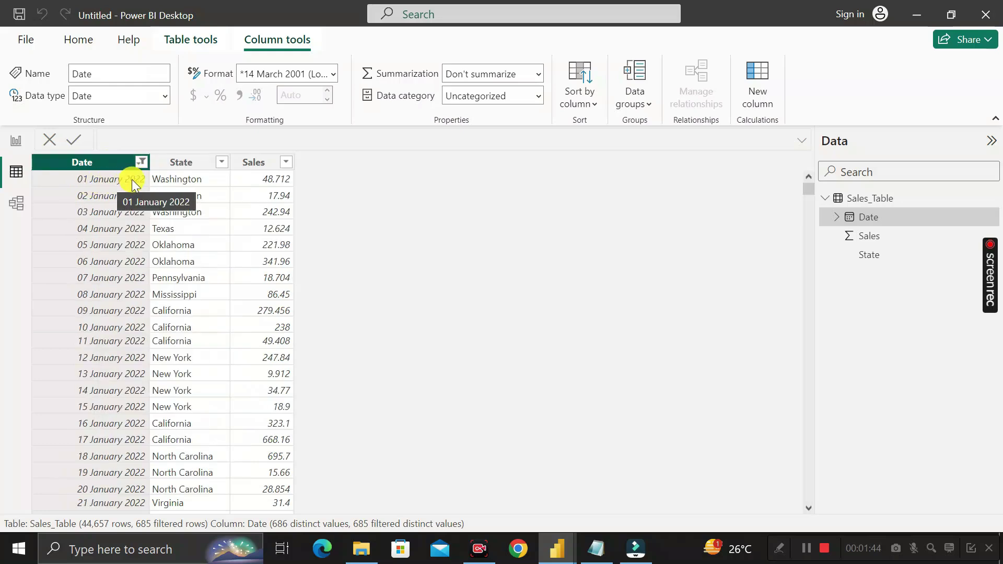
Look through the sorted rows of Sales_Table and its Date, State and Sales columns.
{"action": "left_click_drag", "start_coordinate": [809, 189], "coordinate": [831, 519]}
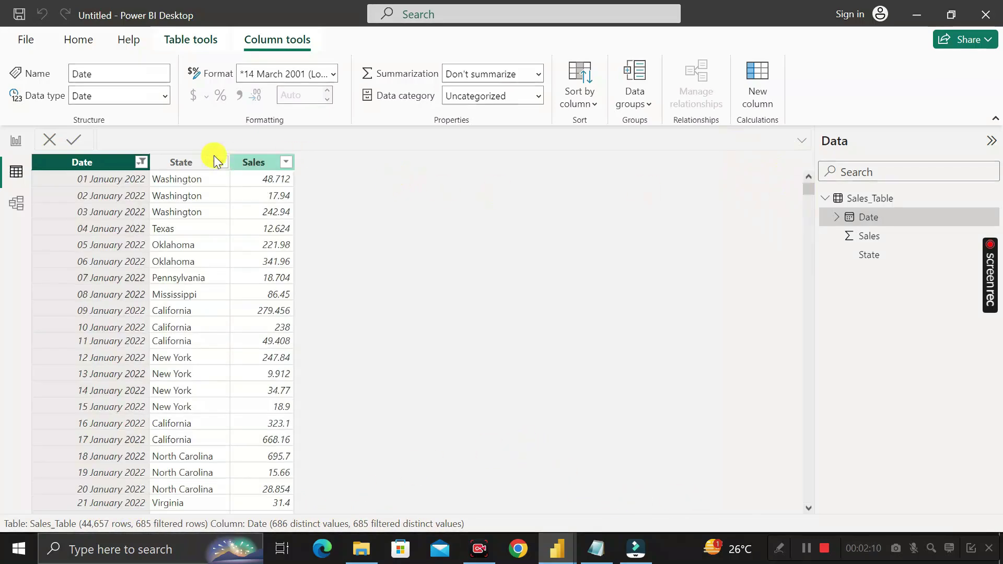
{"action": "left_click", "coordinate": [209, 163]}
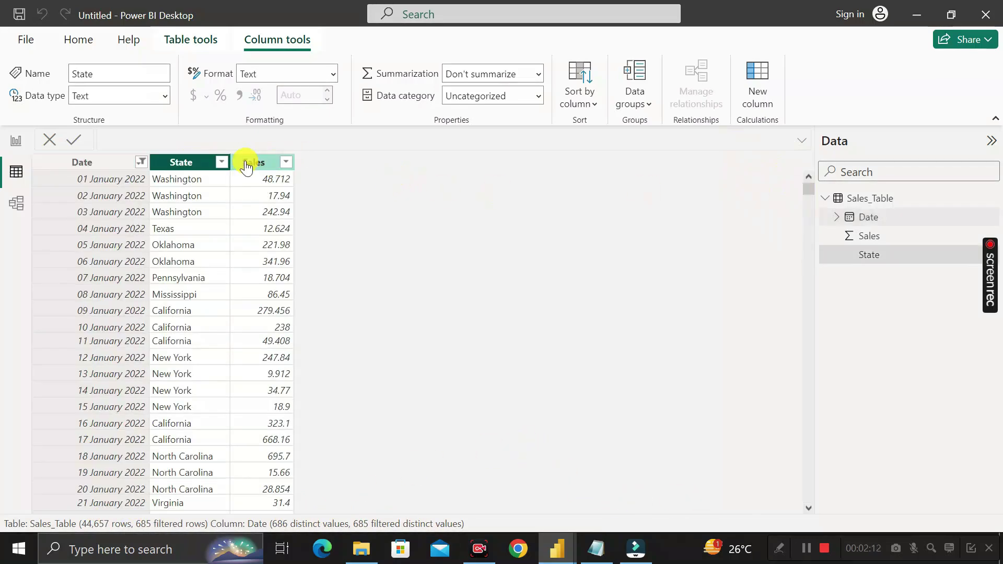
{"action": "left_click", "coordinate": [247, 163]}
{"action": "left_click", "coordinate": [93, 163]}
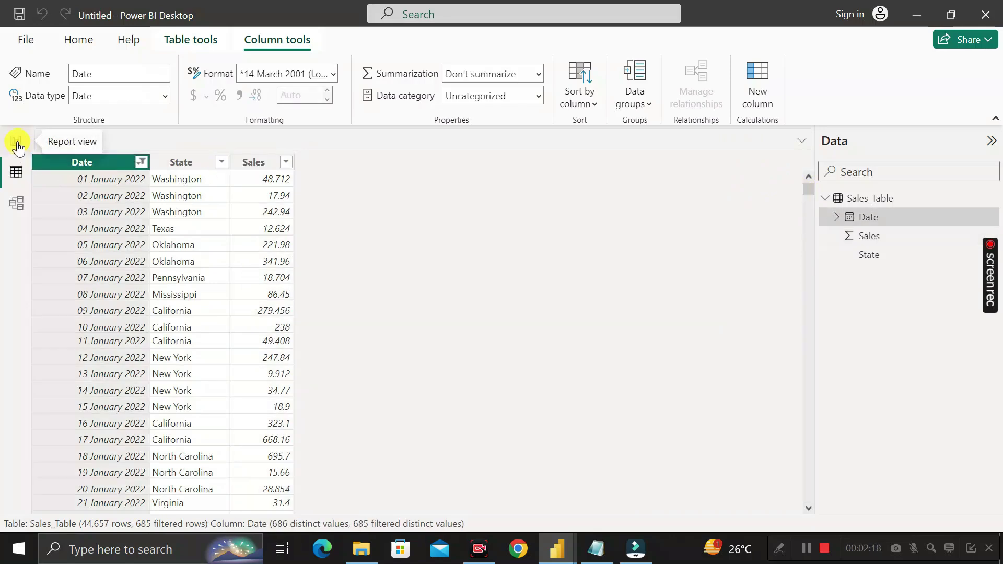
Insert a clustered column chart on the report page with the date hierarchy's Year and Quarter on the X-axis.
{"action": "left_click", "coordinate": [18, 145]}
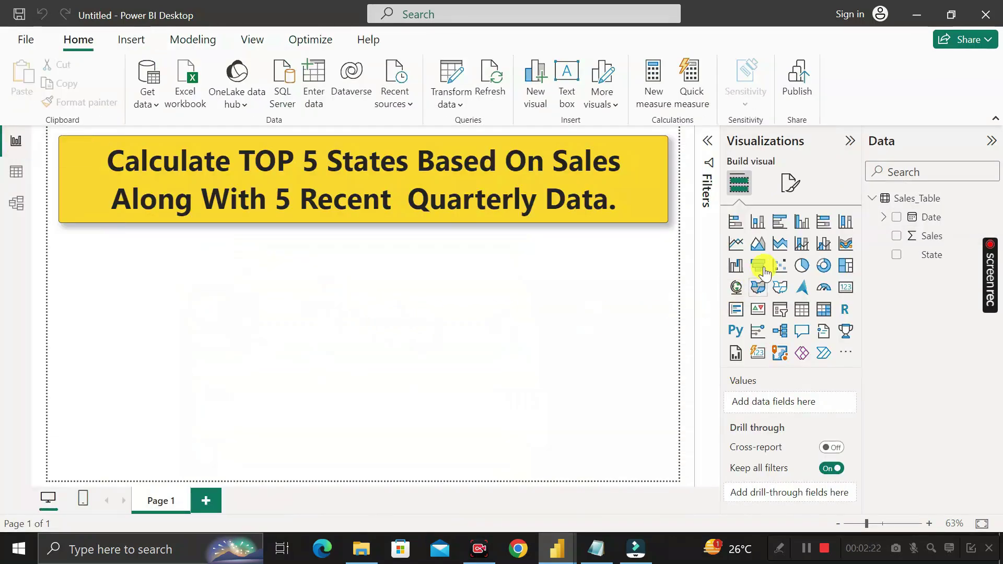
{"action": "left_click", "coordinate": [802, 226]}
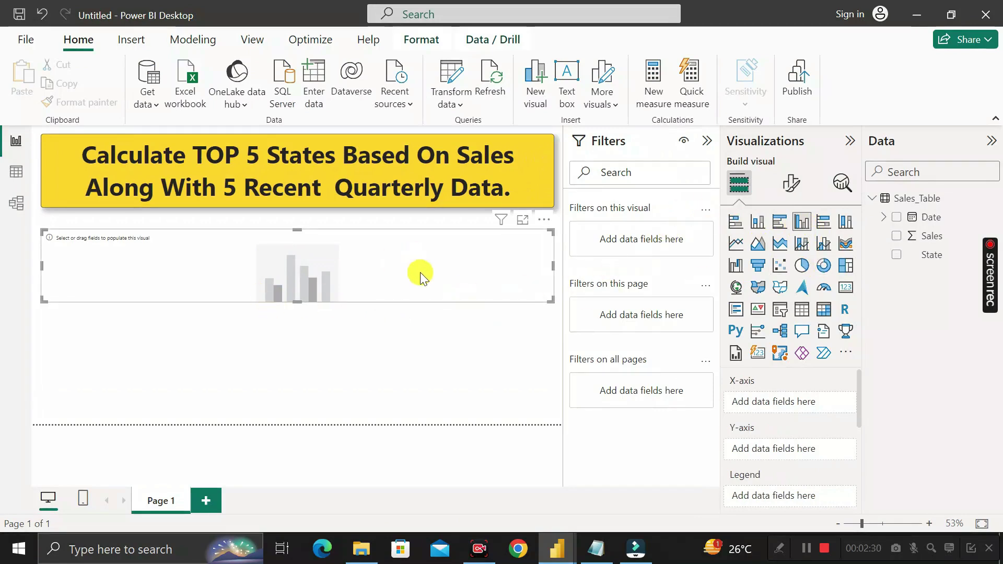
{"action": "left_click", "coordinate": [883, 219]}
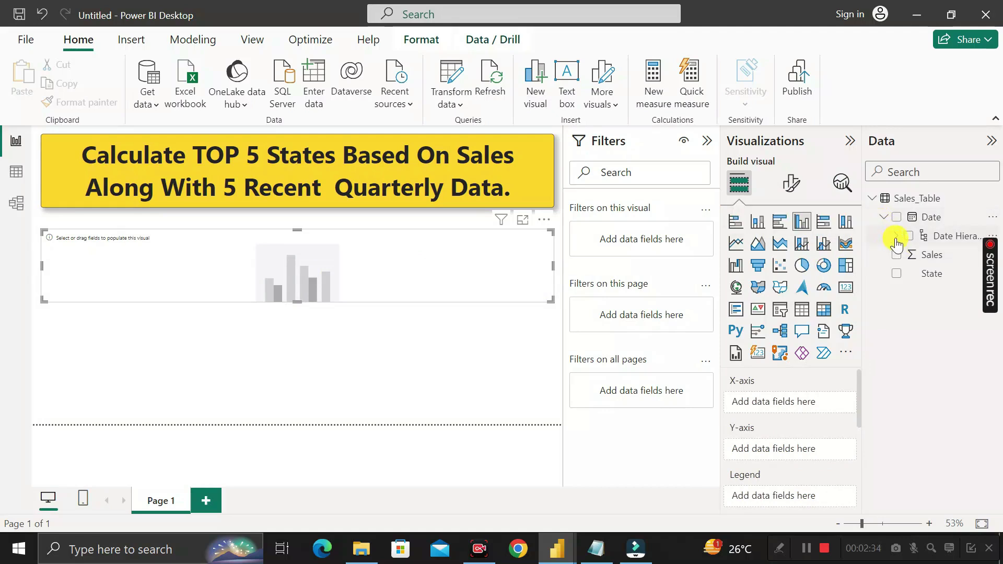
{"action": "left_click", "coordinate": [896, 237]}
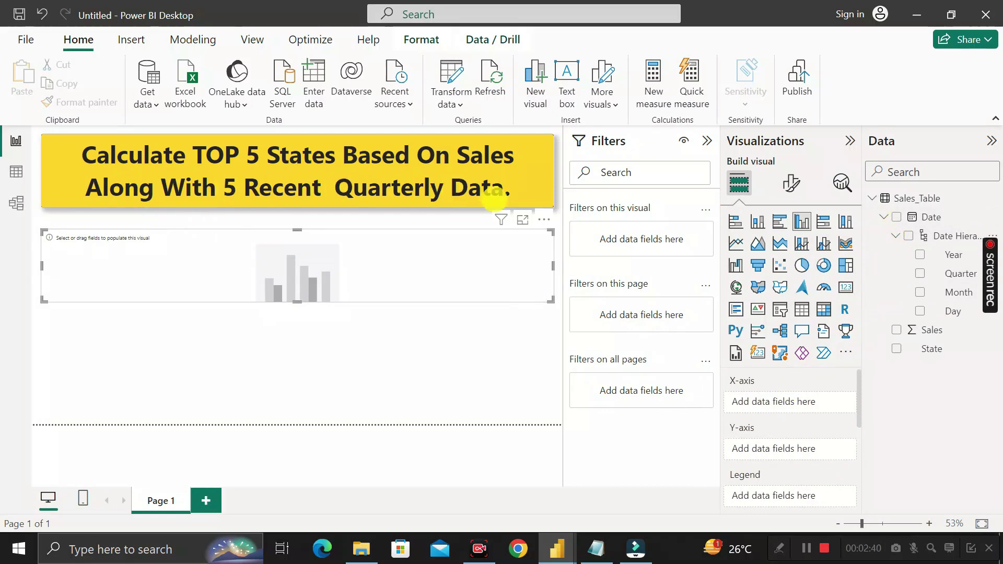
{"action": "left_click_drag", "start_coordinate": [952, 261], "coordinate": [803, 405]}
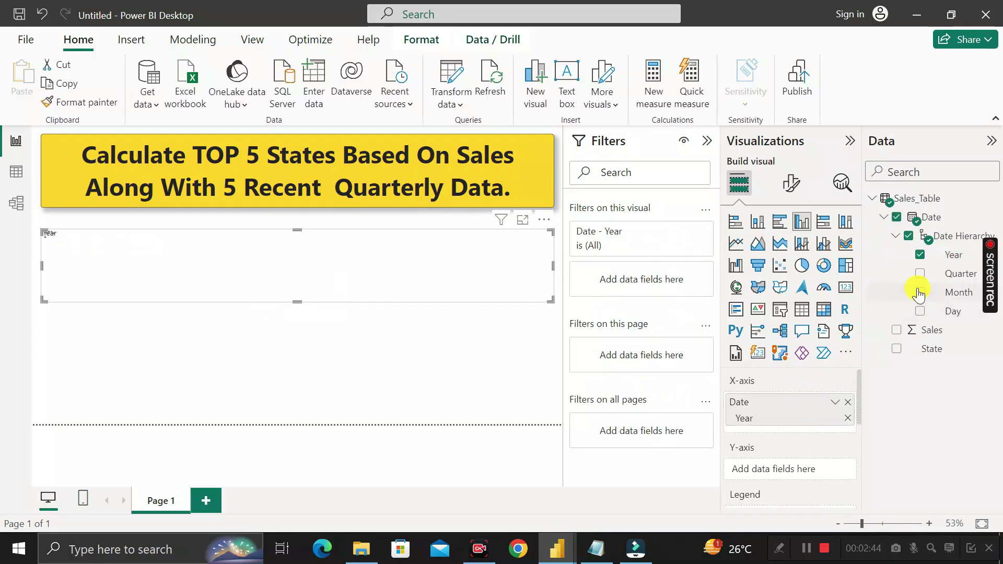
{"action": "left_click_drag", "start_coordinate": [973, 274], "coordinate": [836, 415]}
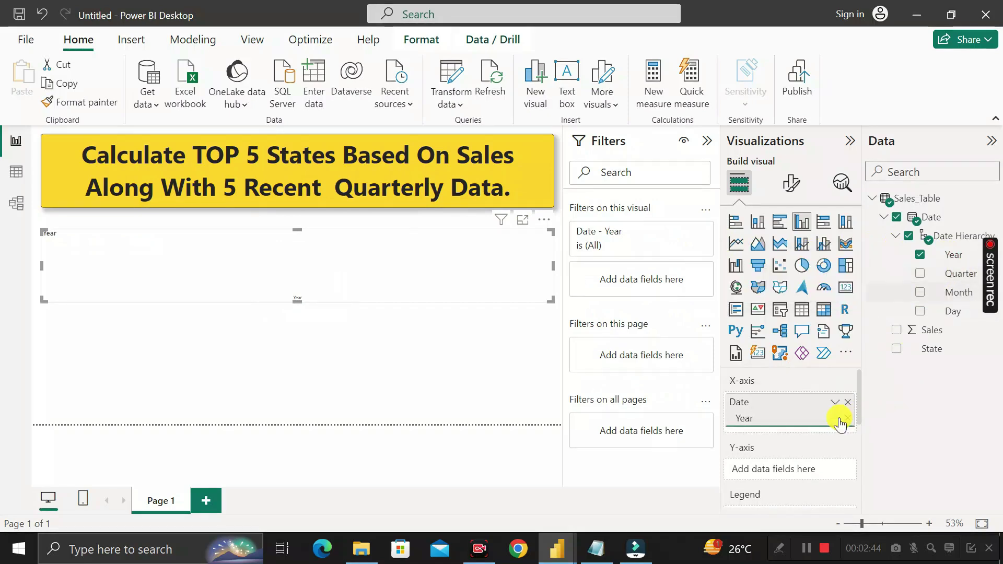
Plot Sales on the column chart's Y-axis and make the chart taller.
{"action": "scroll", "coordinate": [802, 416], "scroll_direction": "down", "scroll_amount": 1}
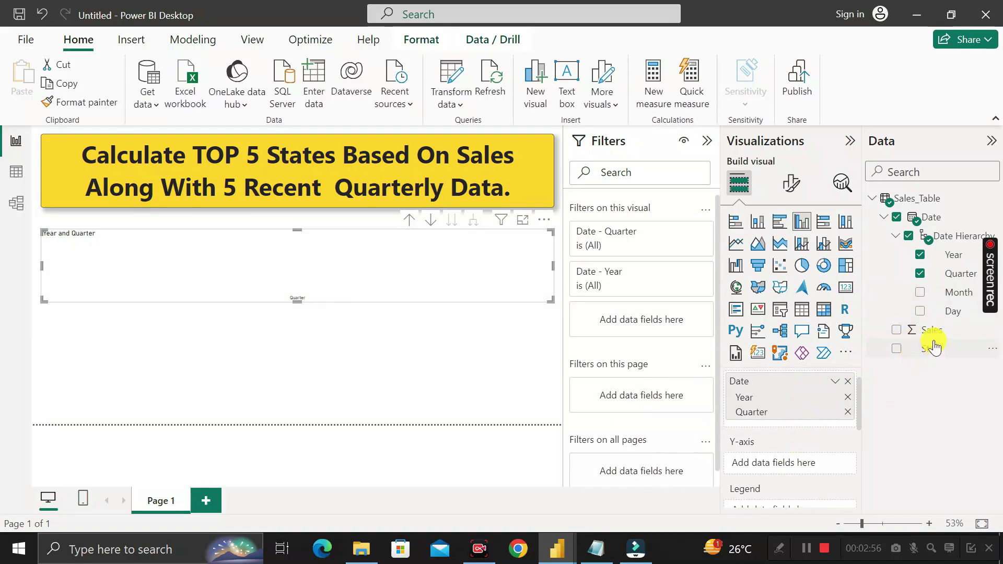
{"action": "left_click_drag", "start_coordinate": [932, 331], "coordinate": [781, 467]}
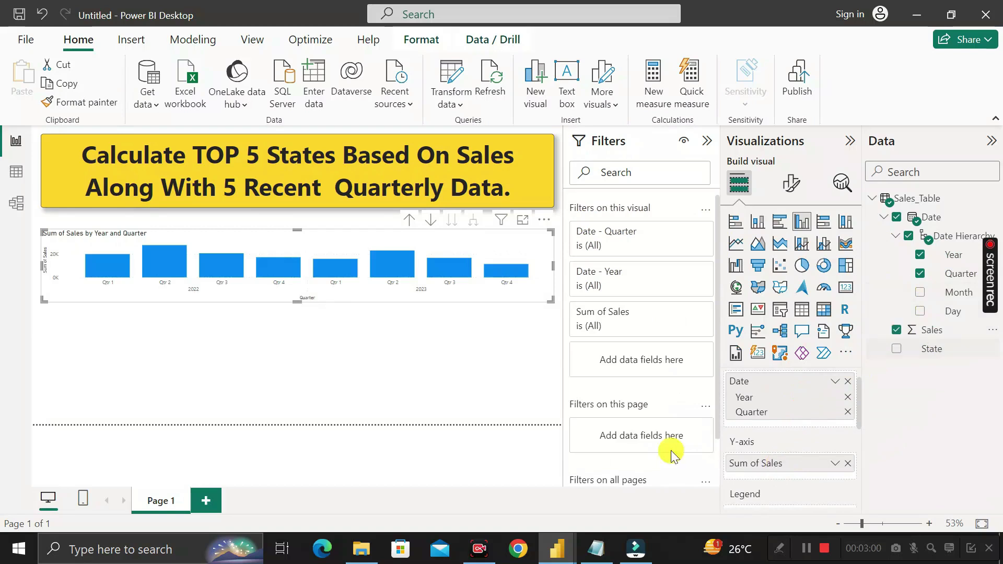
{"action": "left_click_drag", "start_coordinate": [297, 301], "coordinate": [297, 376]}
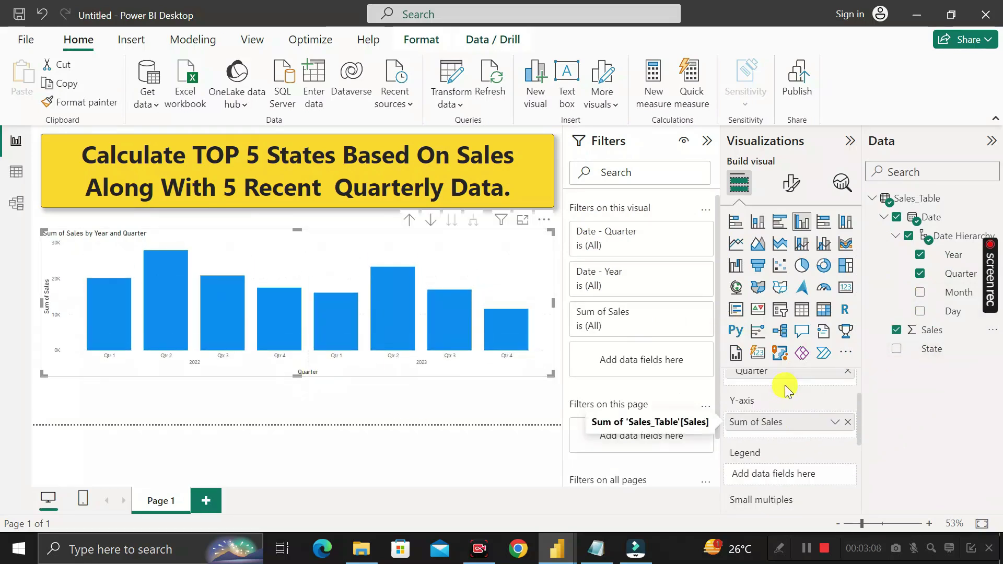
Split the column chart into small multiples by State and extend its height down to near the page's lower edge.
{"action": "scroll", "coordinate": [784, 432], "scroll_direction": "down", "scroll_amount": 3}
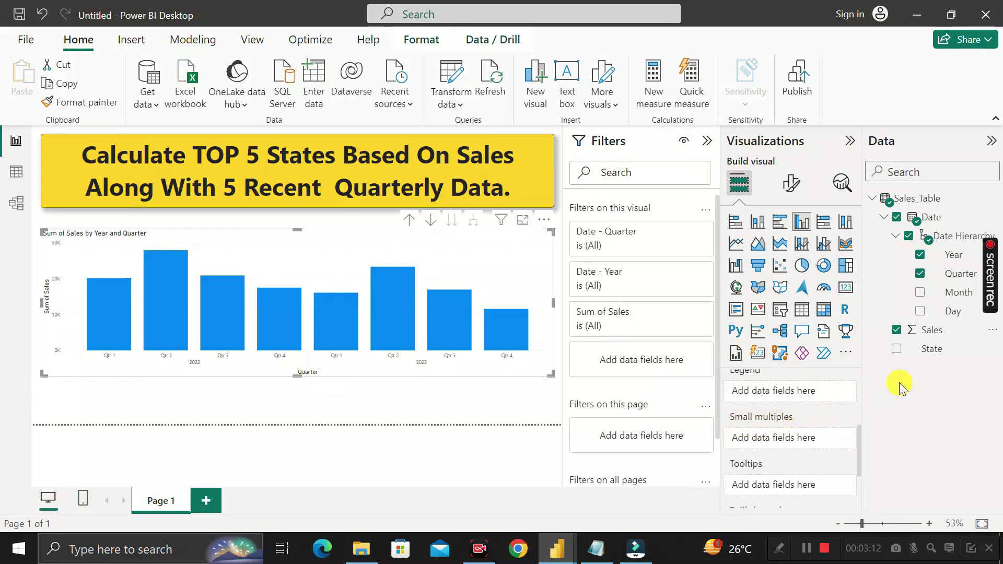
{"action": "left_click_drag", "start_coordinate": [944, 355], "coordinate": [808, 439]}
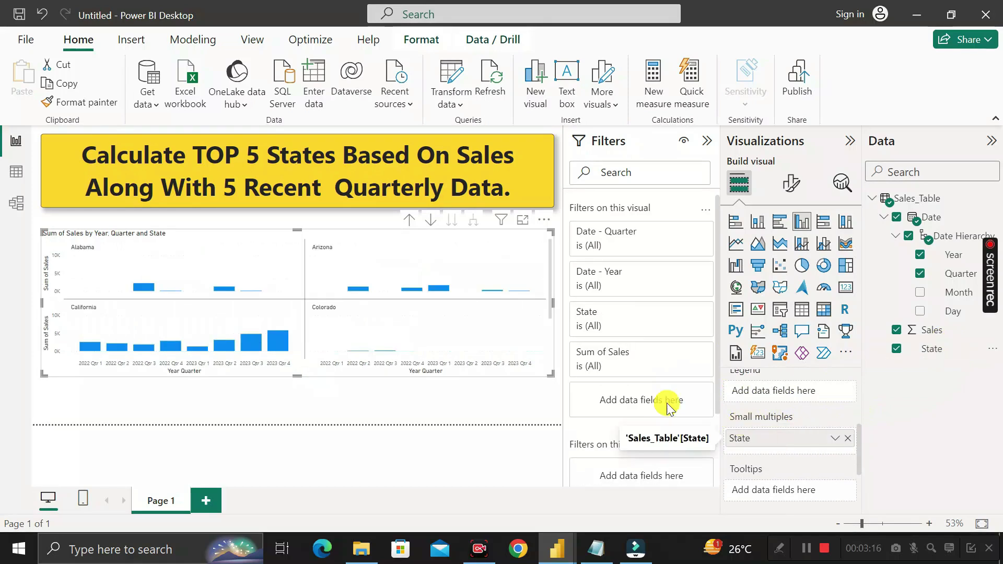
{"action": "left_click_drag", "start_coordinate": [297, 375], "coordinate": [291, 403]}
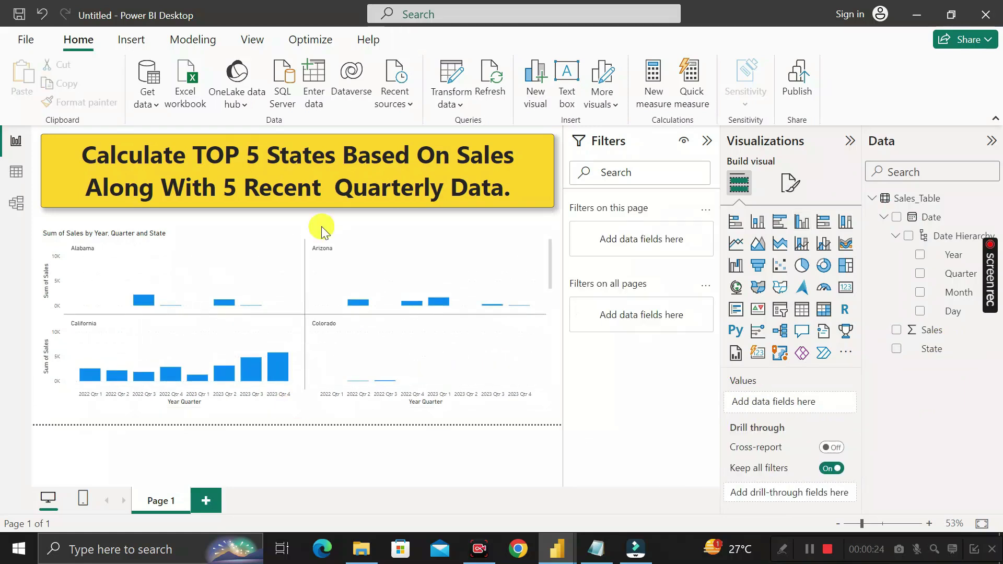
Look through the state small multiples in the column chart and return to the first states.
{"action": "scroll", "coordinate": [457, 275], "scroll_direction": "down", "scroll_amount": 3}
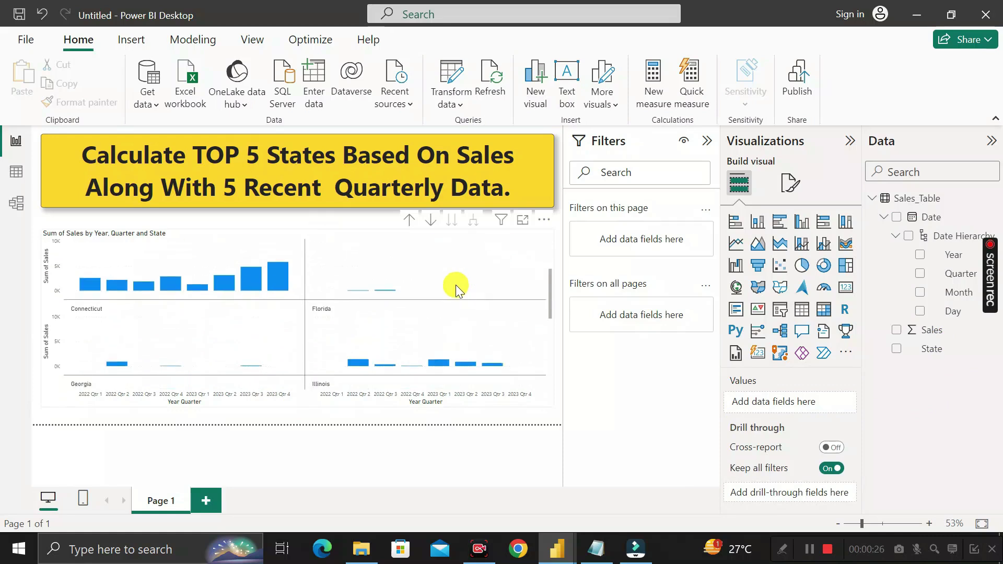
{"action": "scroll", "coordinate": [456, 286], "scroll_direction": "down", "scroll_amount": 1}
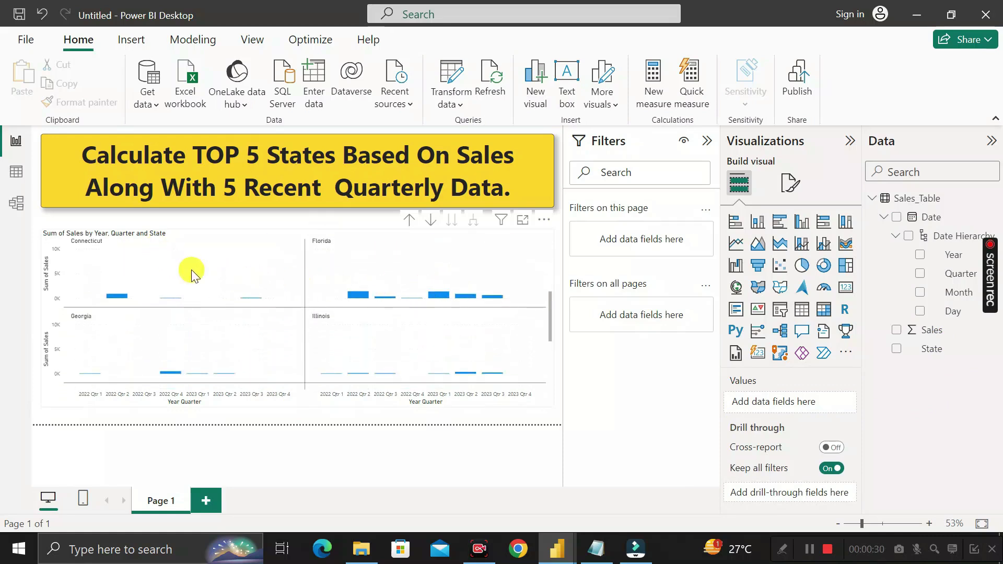
{"action": "scroll", "coordinate": [393, 292], "scroll_direction": "down", "scroll_amount": 3}
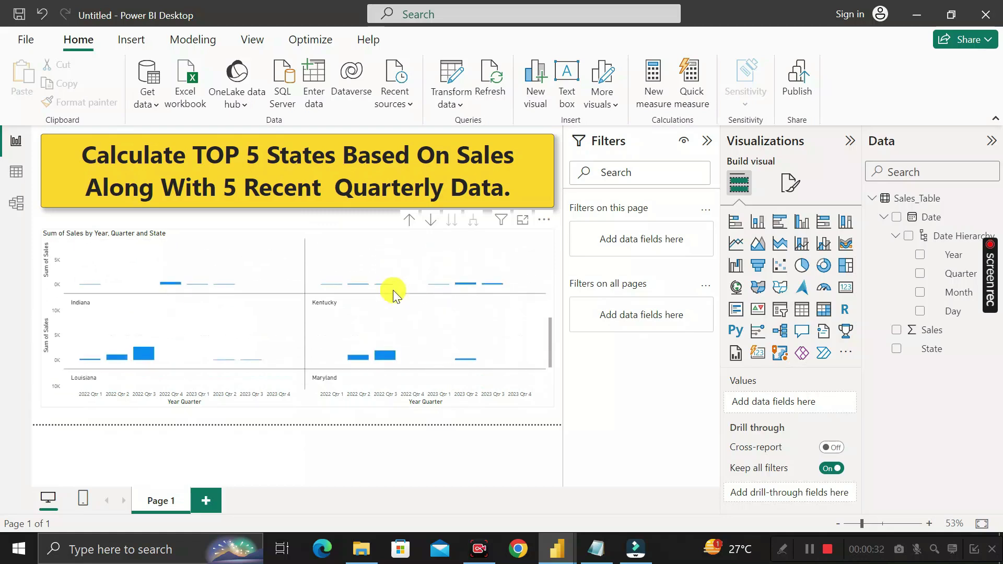
{"action": "scroll", "coordinate": [393, 292], "scroll_direction": "down", "scroll_amount": 2}
{"action": "scroll", "coordinate": [393, 300], "scroll_direction": "up", "scroll_amount": 2}
{"action": "scroll", "coordinate": [392, 298], "scroll_direction": "up", "scroll_amount": 4}
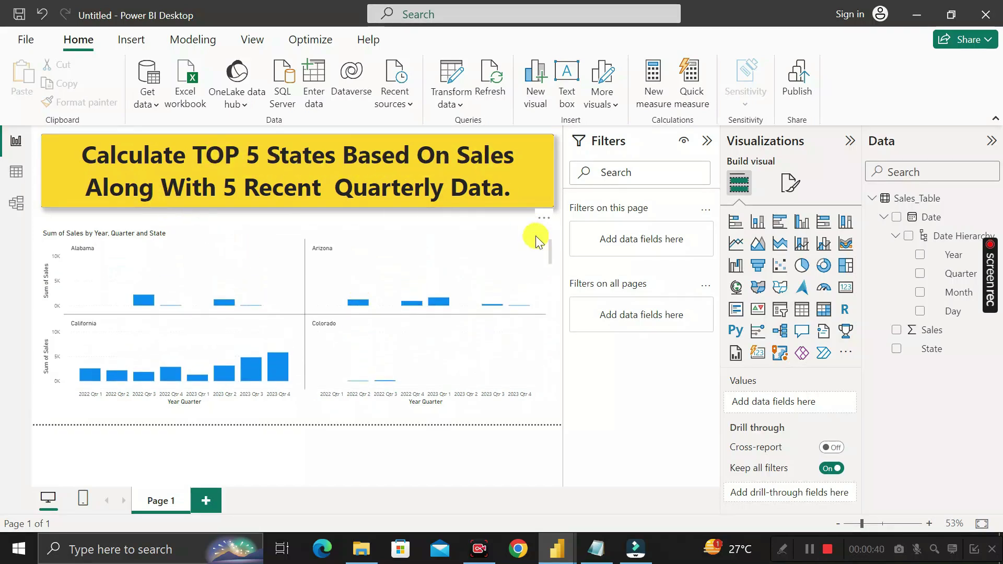
Filter the column chart's State field to the Top 5 items by Sum of Sales and apply the filter.
{"action": "left_click", "coordinate": [550, 396]}
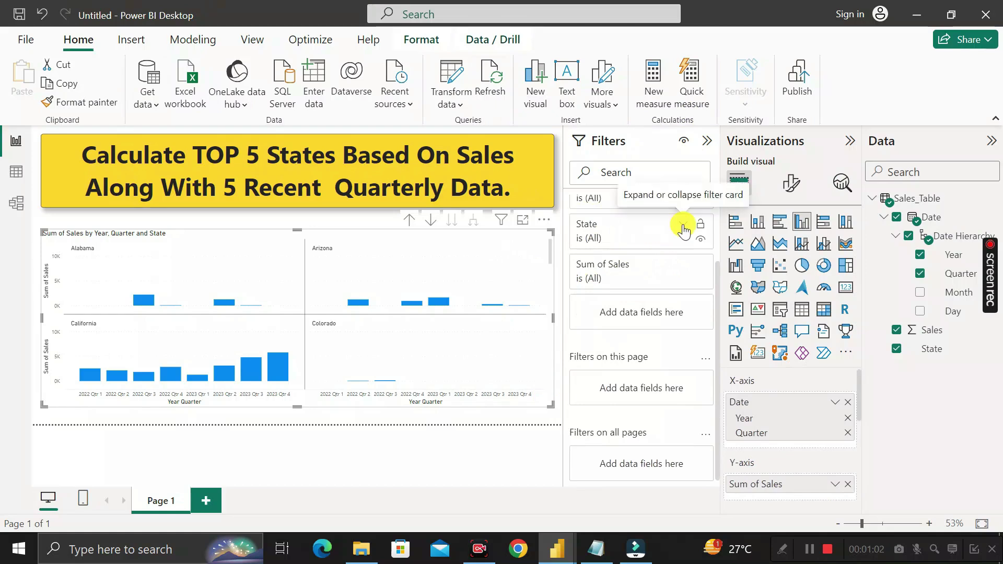
{"action": "left_click", "coordinate": [683, 228]}
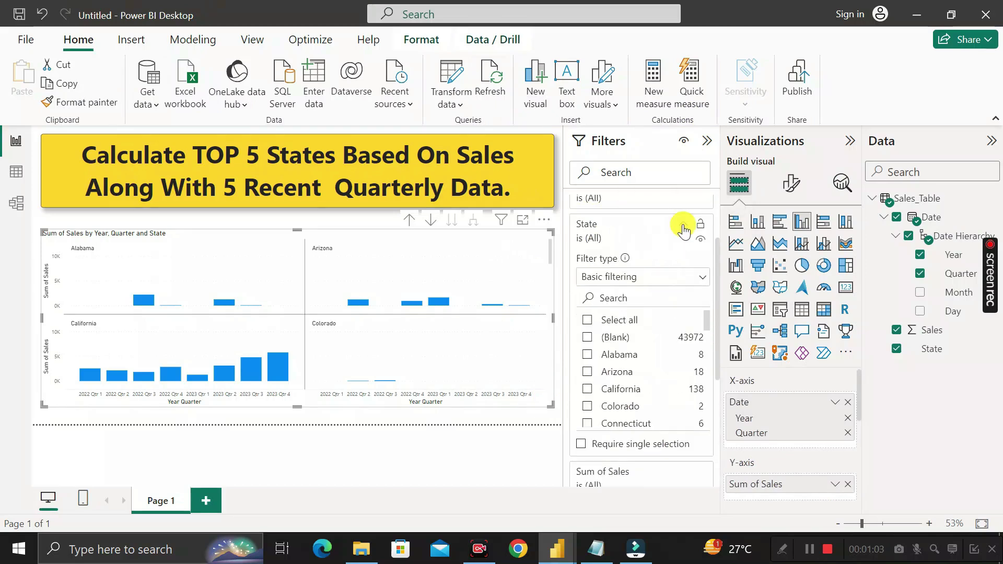
{"action": "left_click", "coordinate": [702, 283]}
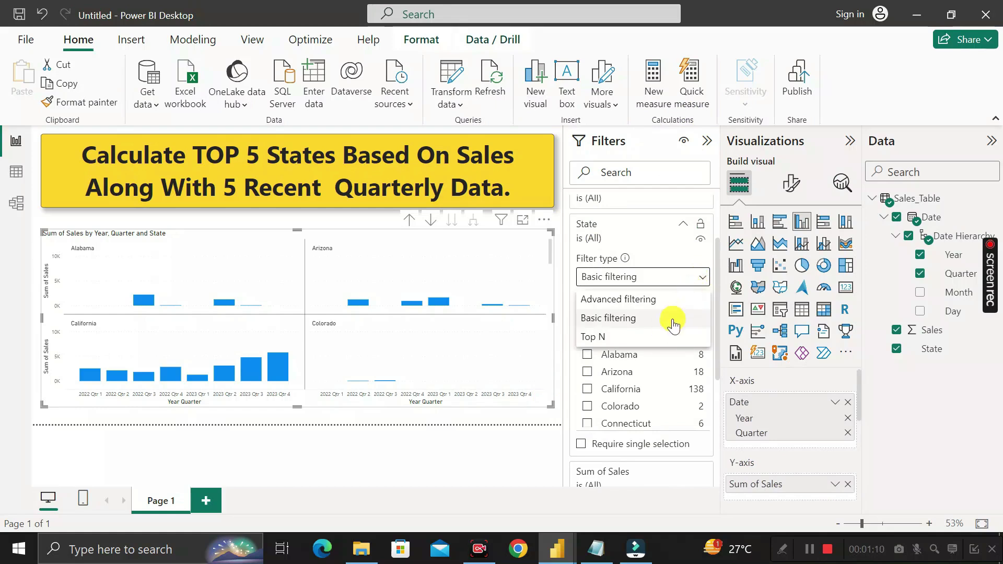
{"action": "left_click", "coordinate": [635, 339]}
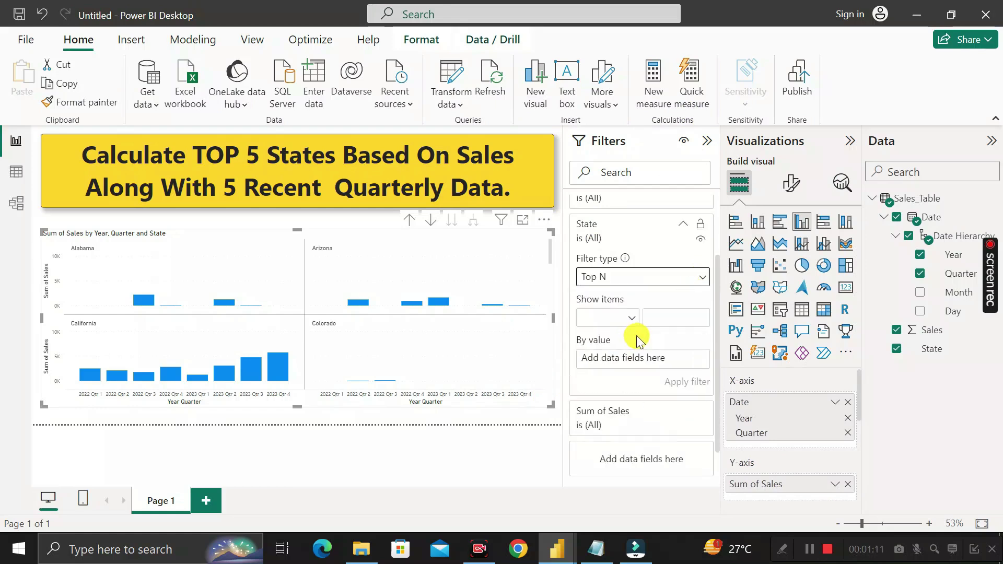
{"action": "left_click", "coordinate": [667, 313]}
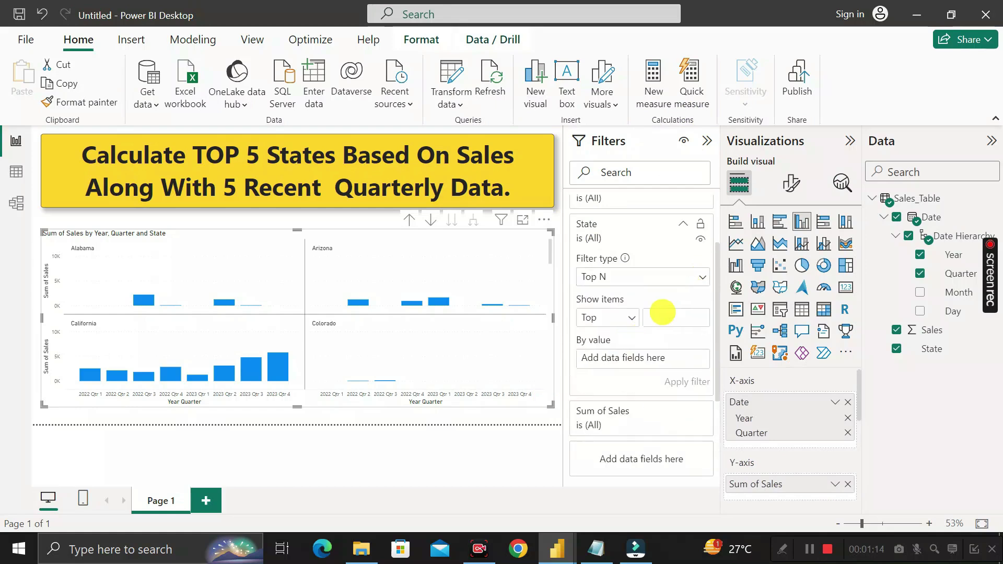
{"action": "type", "text": "5"}
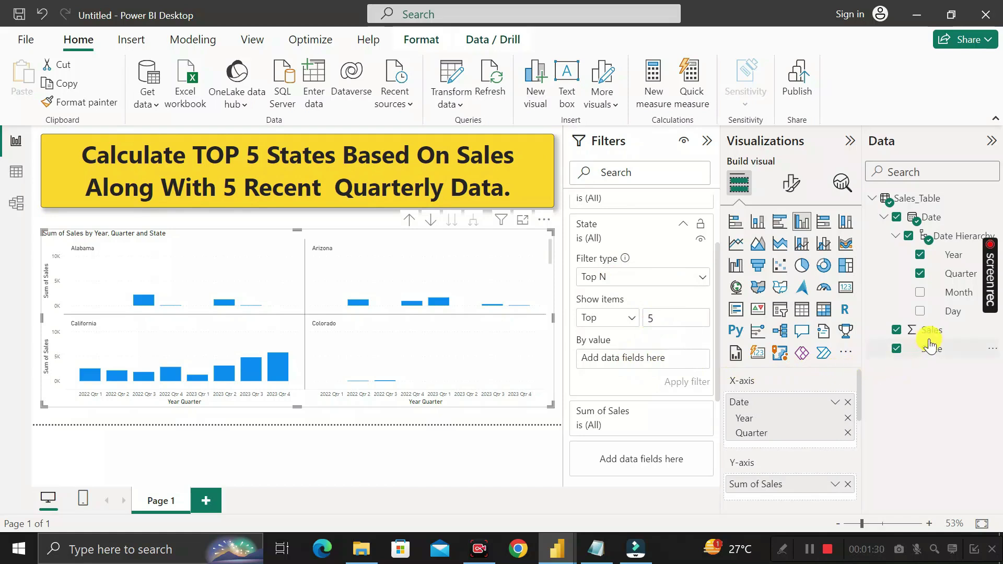
{"action": "left_click_drag", "start_coordinate": [928, 340], "coordinate": [647, 362]}
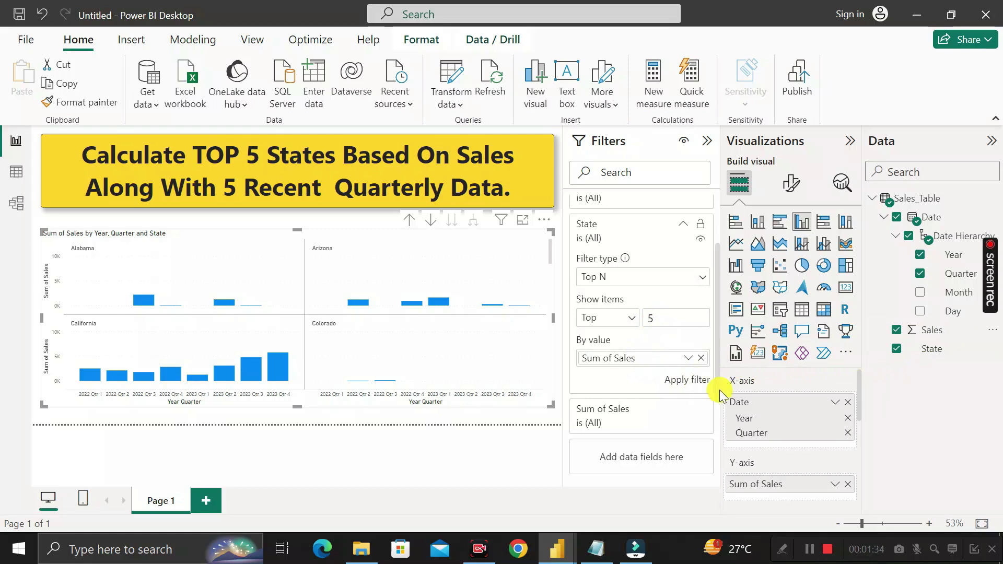
{"action": "left_click", "coordinate": [685, 386]}
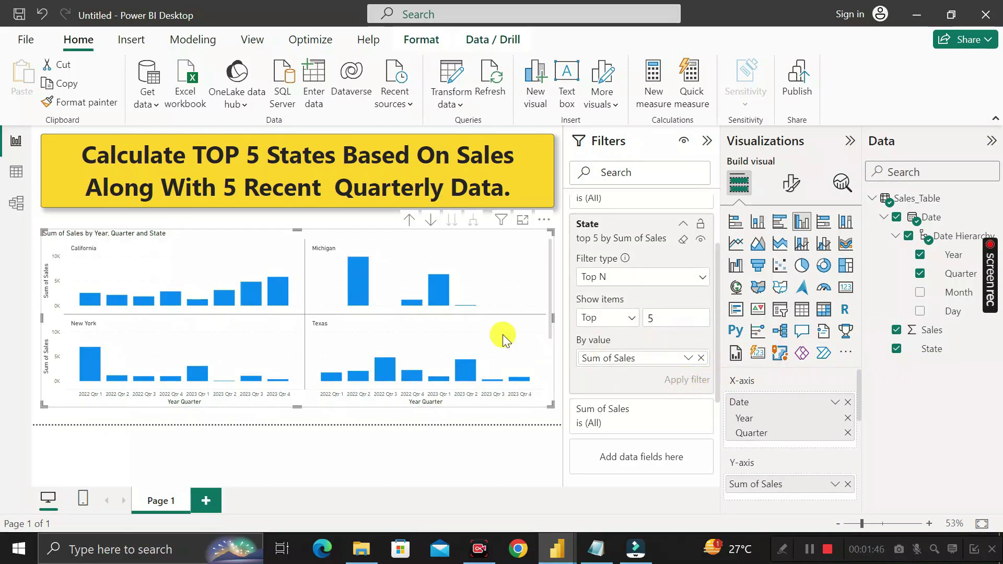
Examine the filtered state small multiples and their quarters against the title's requirement for 5 recent quarters.
{"action": "scroll", "coordinate": [409, 291], "scroll_direction": "down", "scroll_amount": 2}
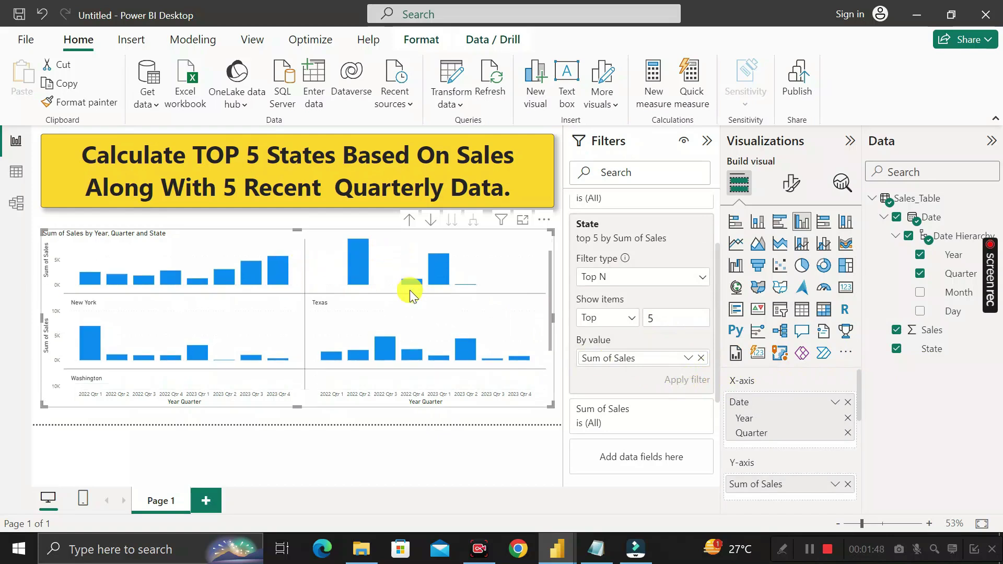
{"action": "scroll", "coordinate": [410, 297], "scroll_direction": "up", "scroll_amount": 2}
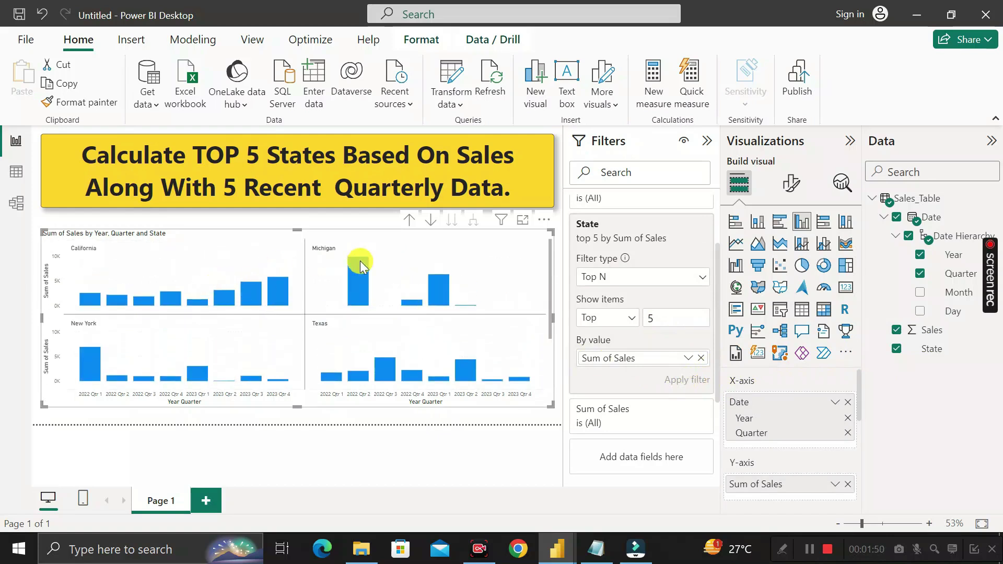
{"action": "scroll", "coordinate": [363, 303], "scroll_direction": "down", "scroll_amount": 2}
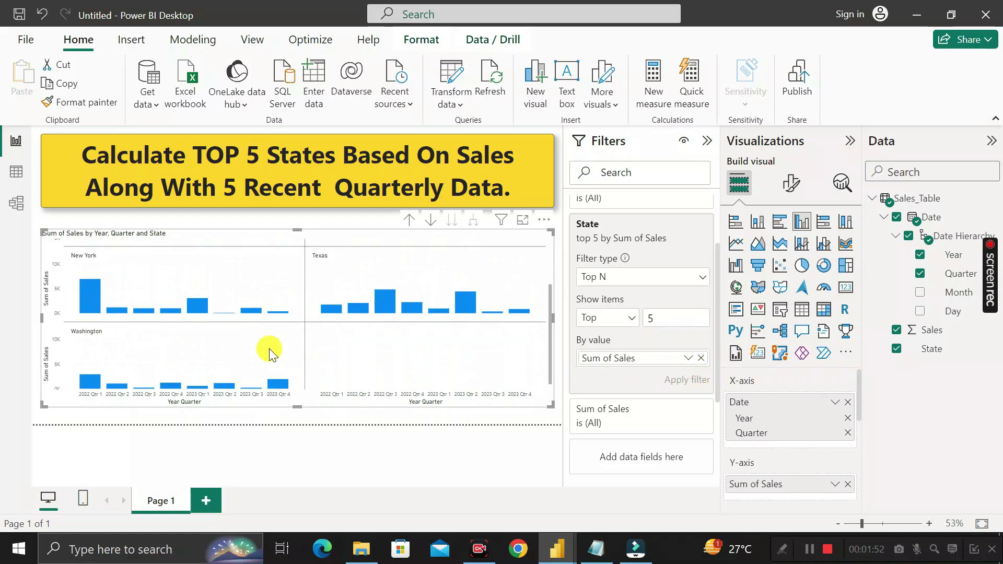
{"action": "scroll", "coordinate": [315, 352], "scroll_direction": "up", "scroll_amount": 2}
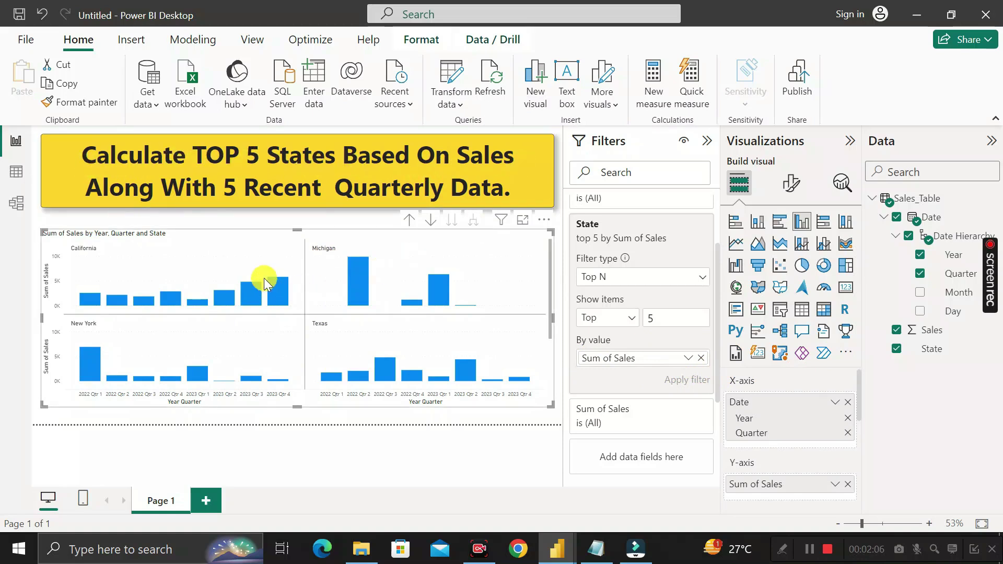
{"action": "scroll", "coordinate": [329, 324], "scroll_direction": "down", "scroll_amount": 3}
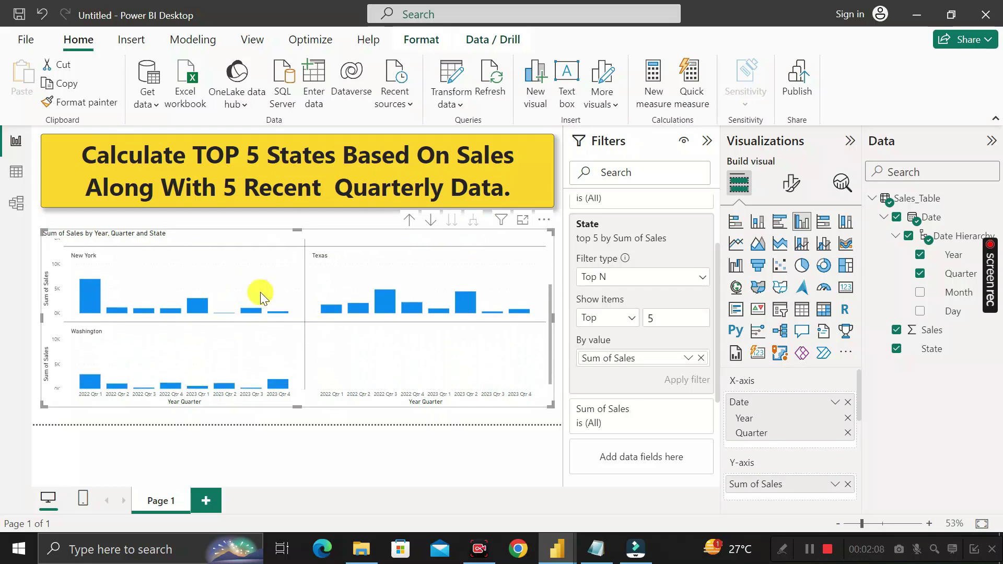
{"action": "scroll", "coordinate": [276, 349], "scroll_direction": "up", "scroll_amount": 3}
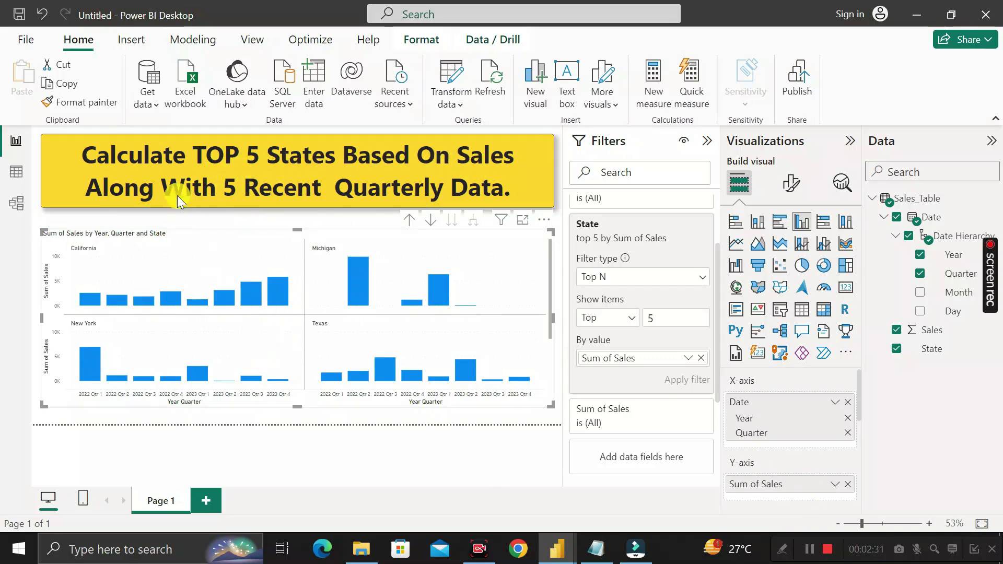
{"action": "left_click_drag", "start_coordinate": [225, 187], "coordinate": [530, 198]}
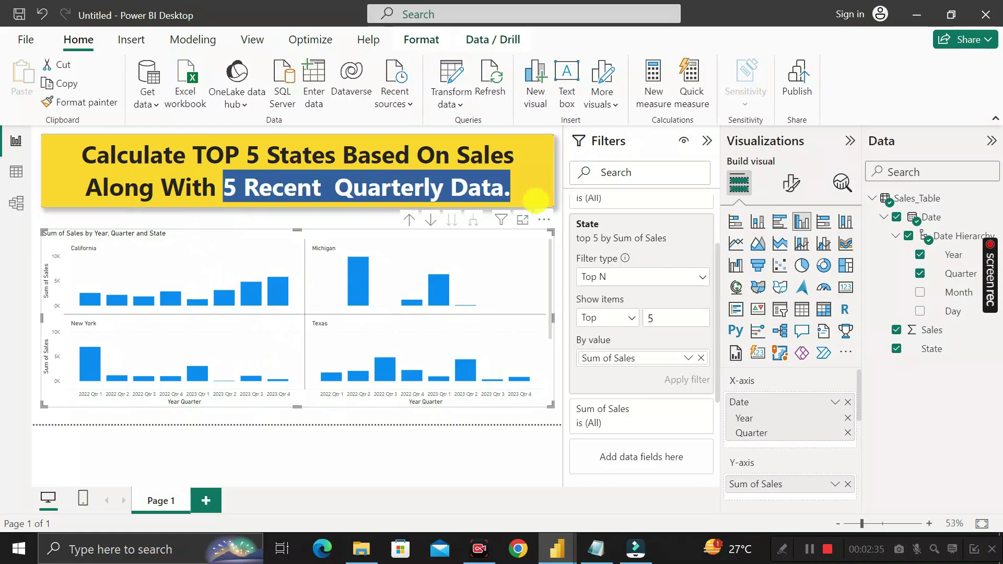
{"action": "left_click", "coordinate": [464, 223]}
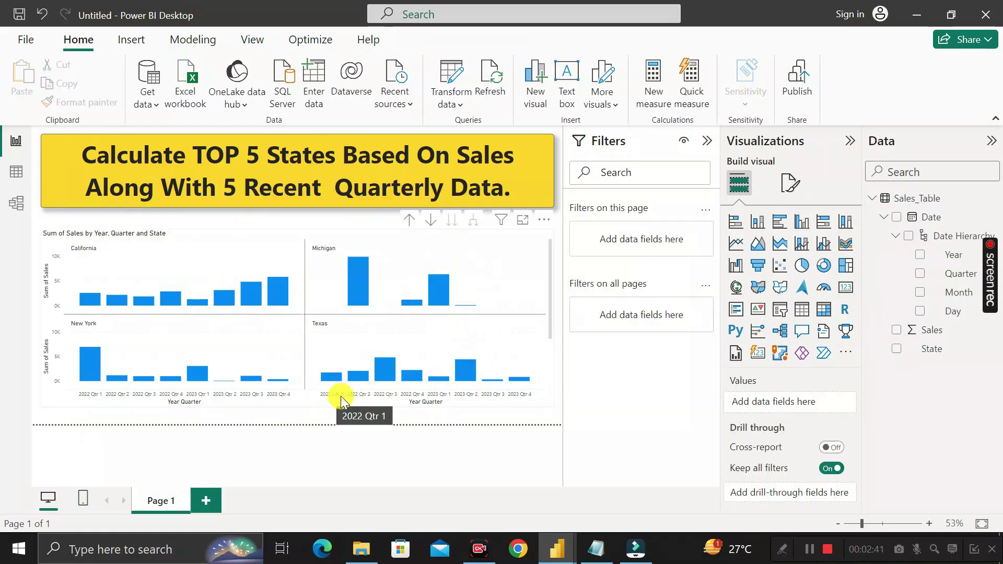
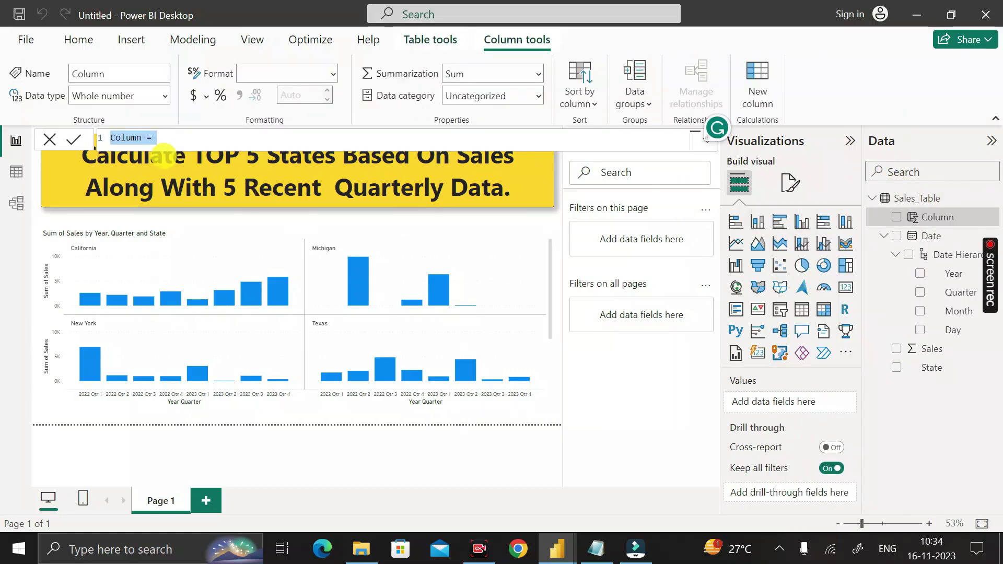
Name the new Sales_Table calculated column Recent 5 QTR and begin its formula with DATEDIFF, using TODAY() as the first date.
{"action": "type", "text": "Re"}
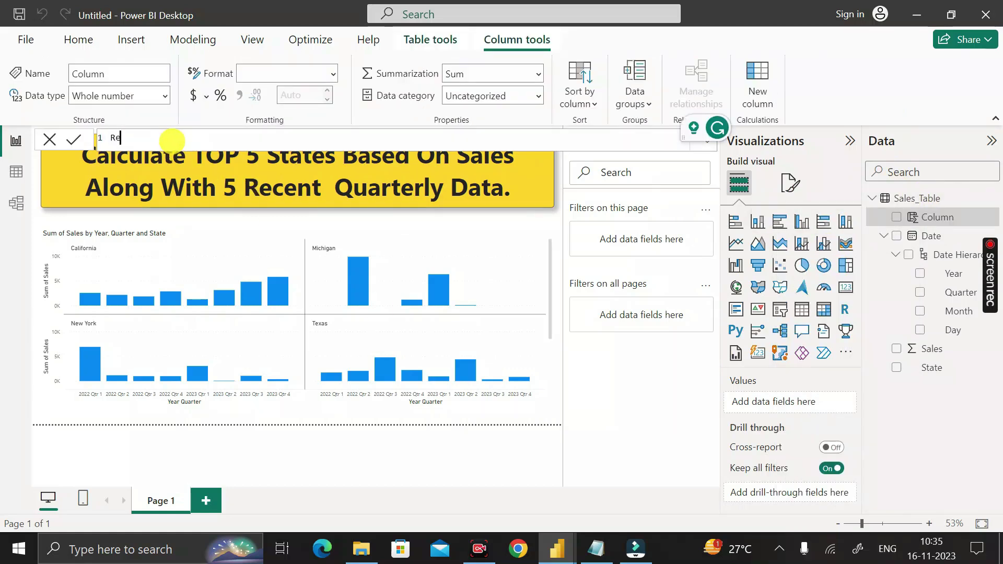
{"action": "type", "text": "cent 5 "}
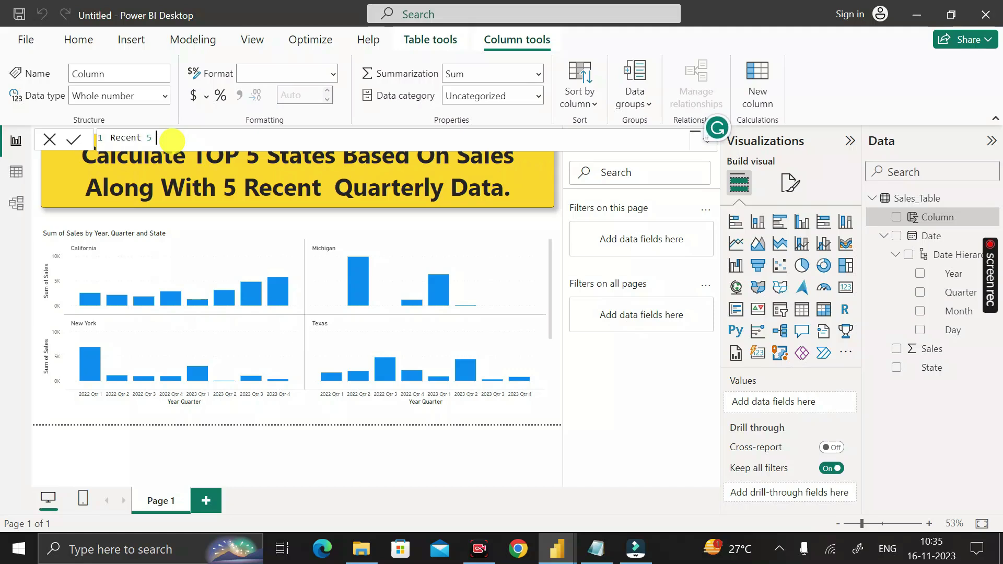
{"action": "type", "text": "QTR = "}
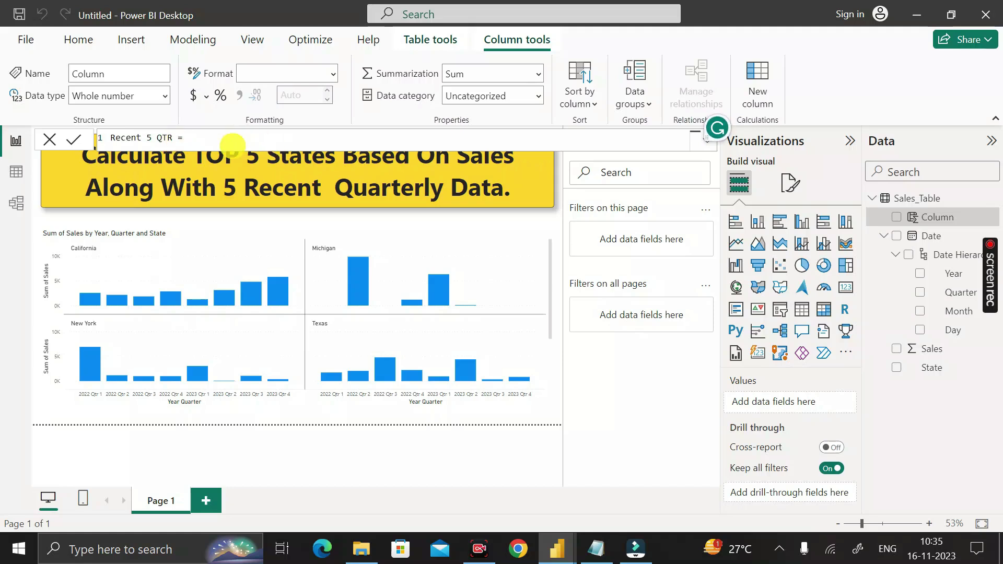
{"action": "type", "text": "DATEDI"}
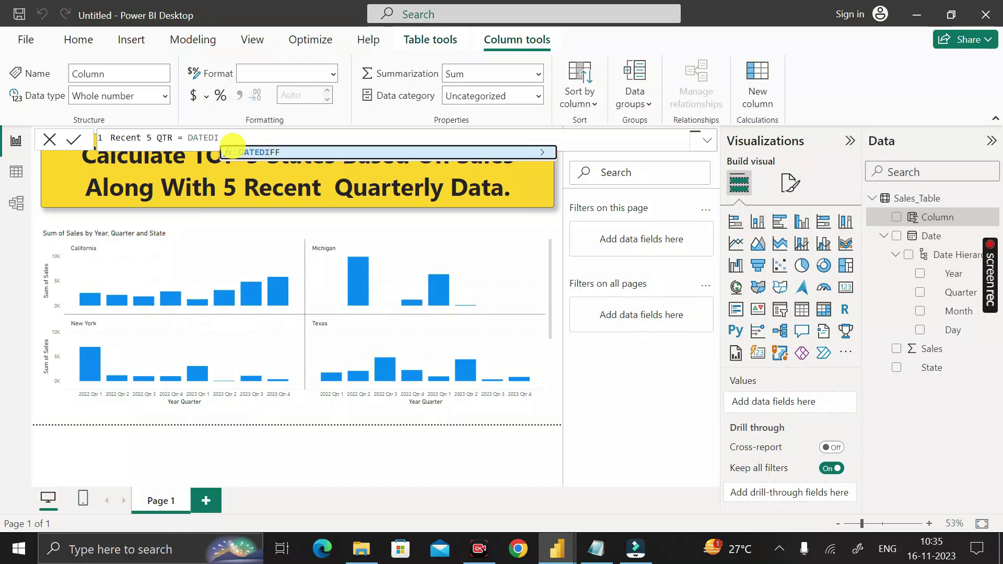
{"action": "key", "text": "Tab"}
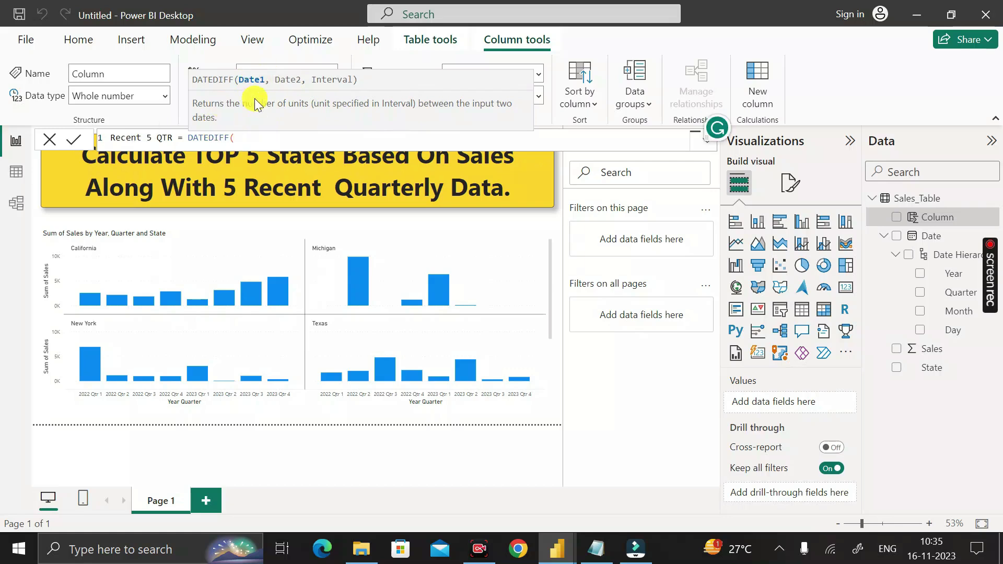
{"action": "type", "text": "TO"}
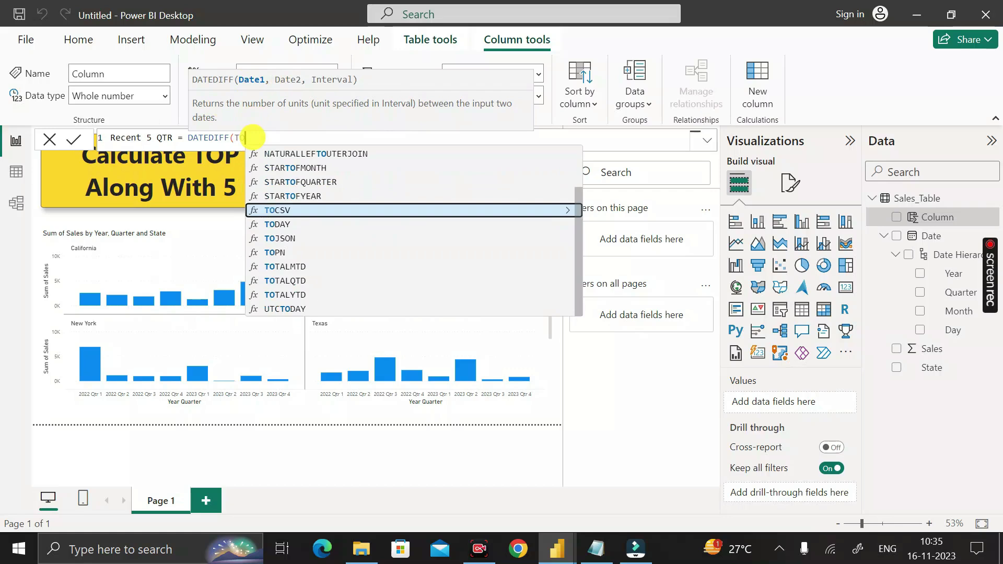
{"action": "type", "text": "DA"}
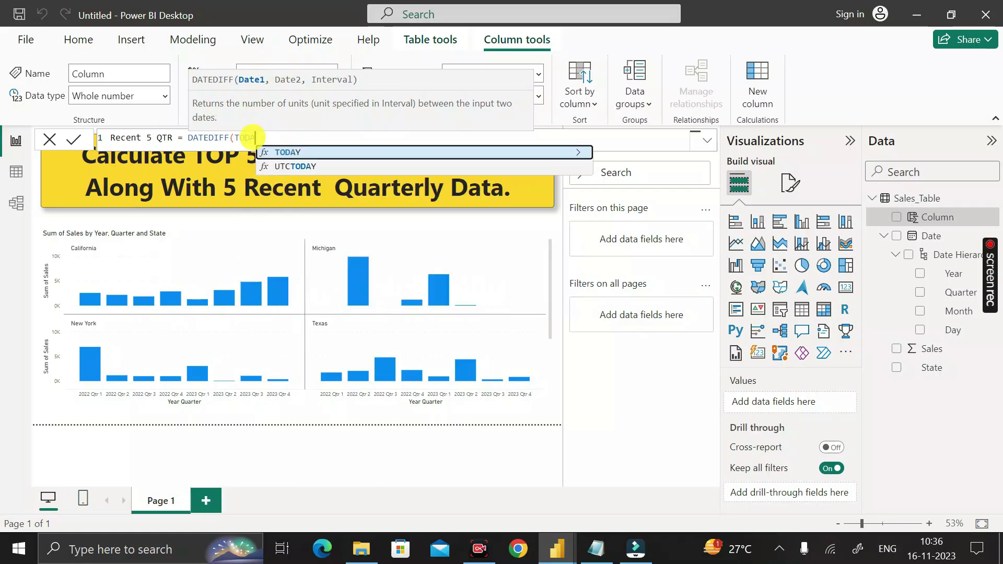
{"action": "type", "text": "Y()"}
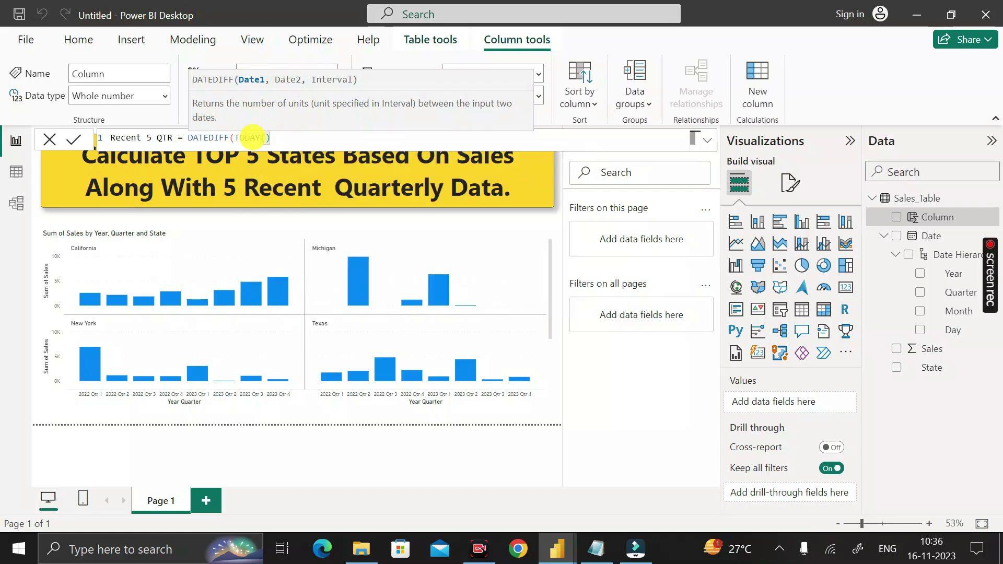
{"action": "type", "text": ","}
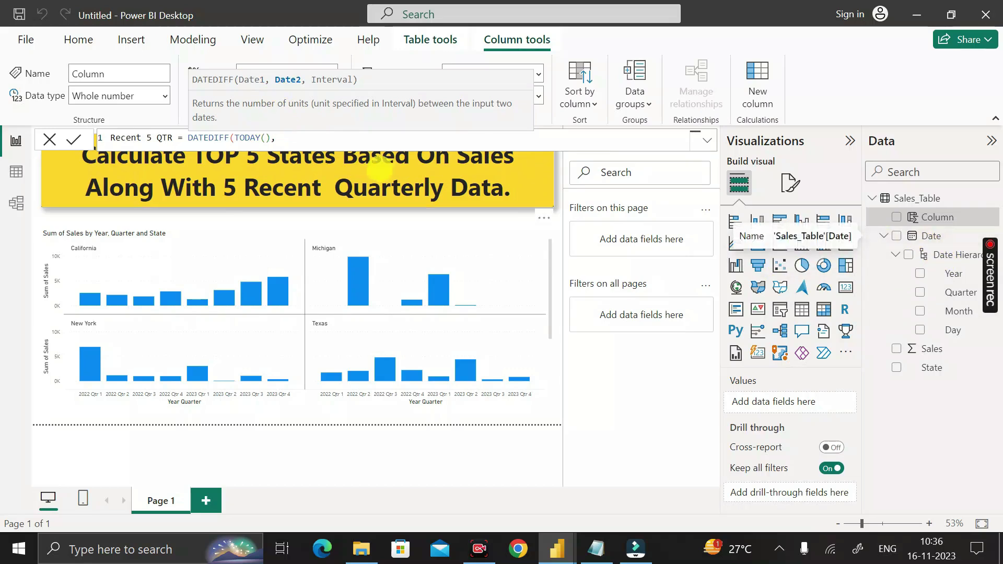
Complete the DATEDIFF formula with Sales_Table[Date] as the second date and QUARTER as the interval, and commit the column.
{"action": "type", "text": "DATE"}
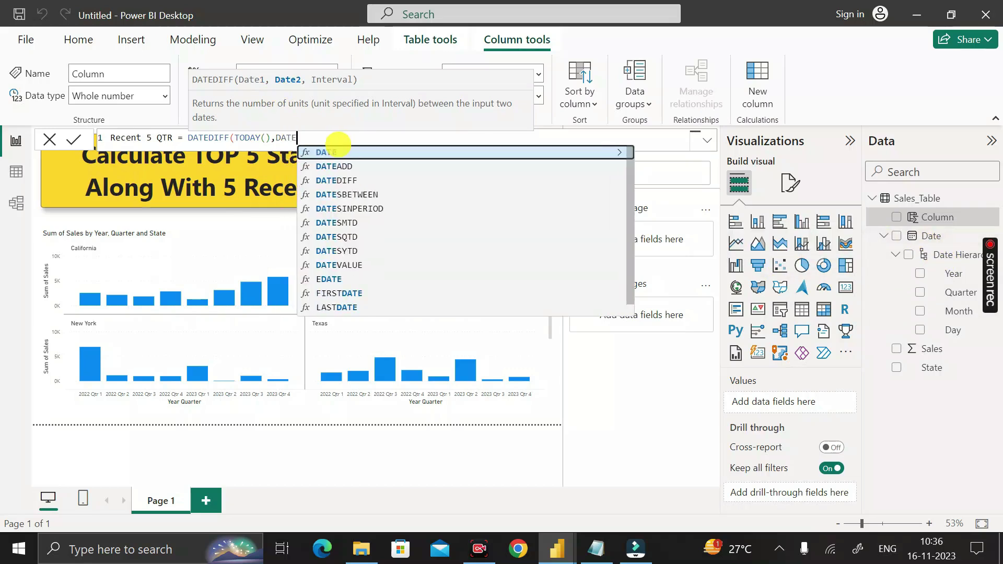
{"action": "key", "text": "Down"}
{"action": "key", "text": "Down"}
{"action": "key", "text": "Down"}
{"action": "key", "text": "Down"}
{"action": "key", "text": "Down"}
{"action": "key", "text": "Down"}
{"action": "key", "text": "Down"}
{"action": "key", "text": "Down"}
{"action": "key", "text": "Down"}
{"action": "key", "text": "Down"}
{"action": "key", "text": "Down"}
{"action": "key", "text": "Down"}
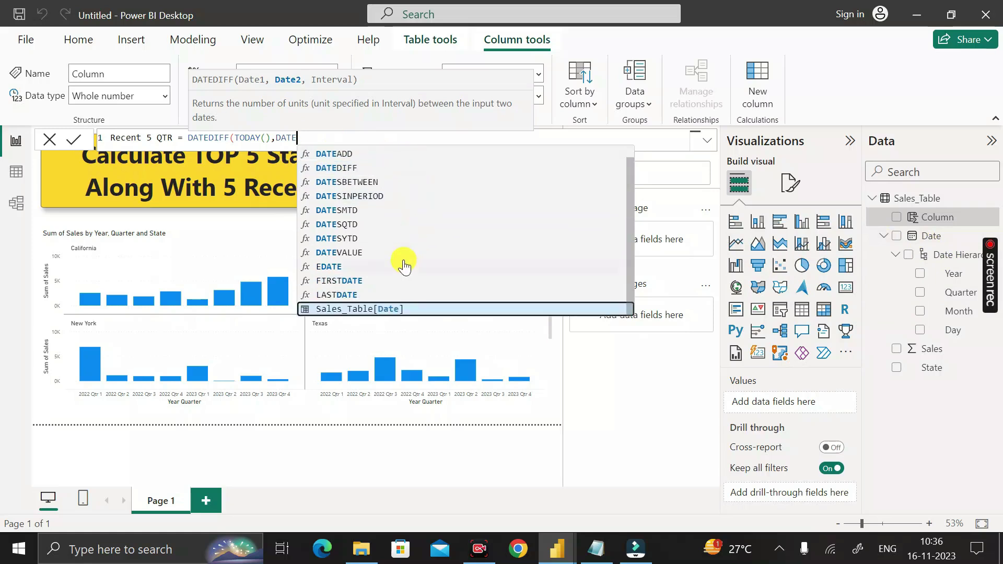
{"action": "left_click", "coordinate": [384, 312]}
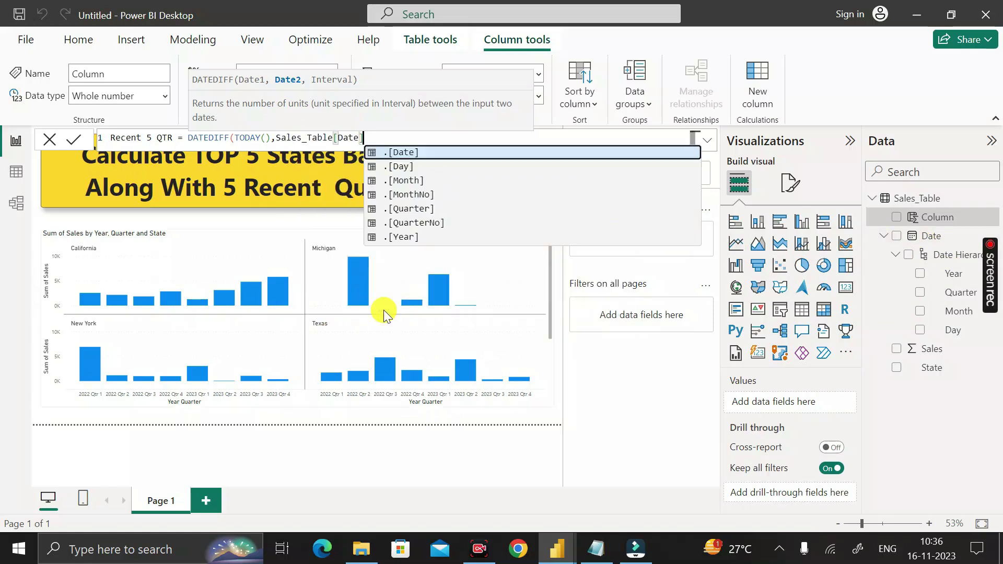
{"action": "type", "text": ","}
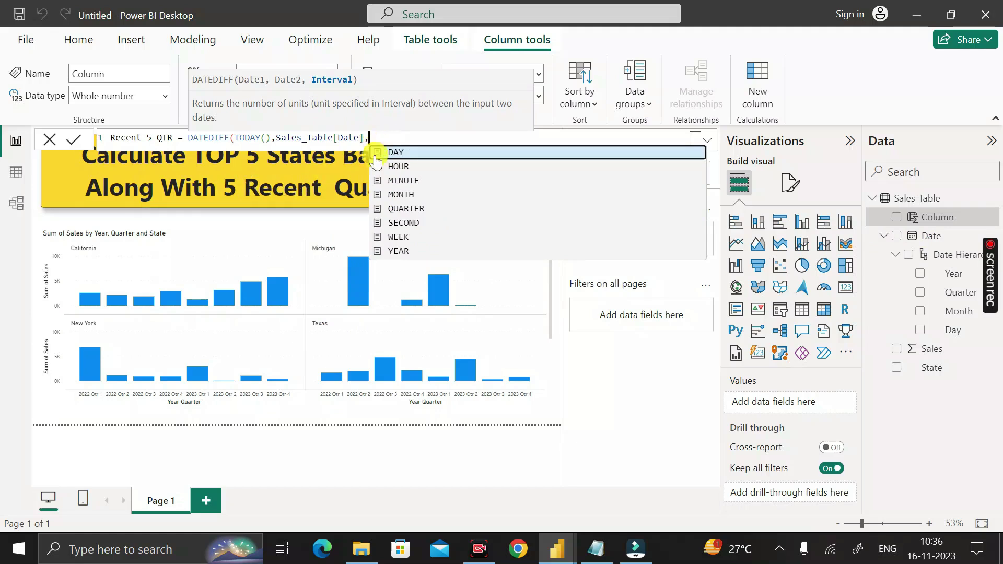
{"action": "left_click", "coordinate": [406, 208]}
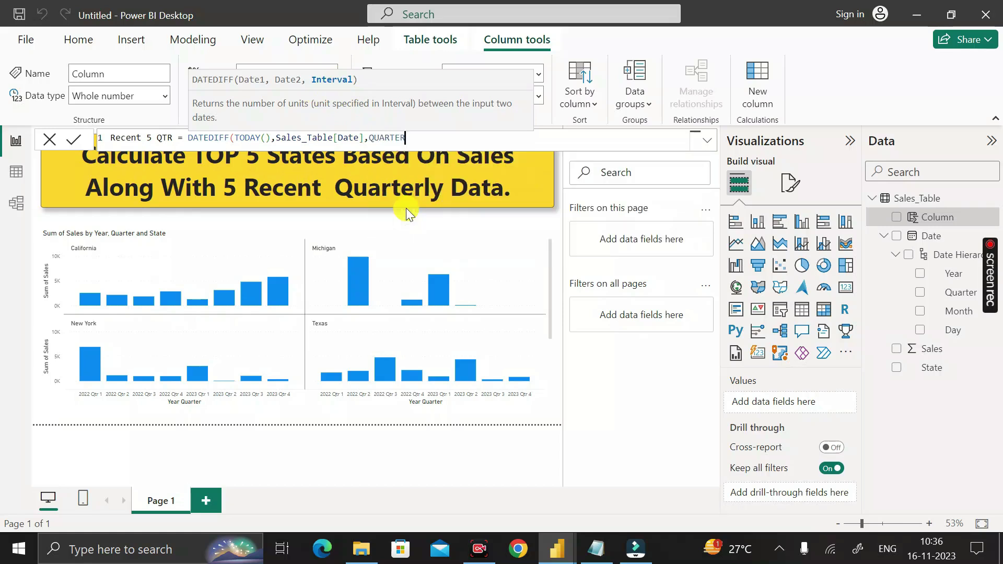
{"action": "type", "text": ")"}
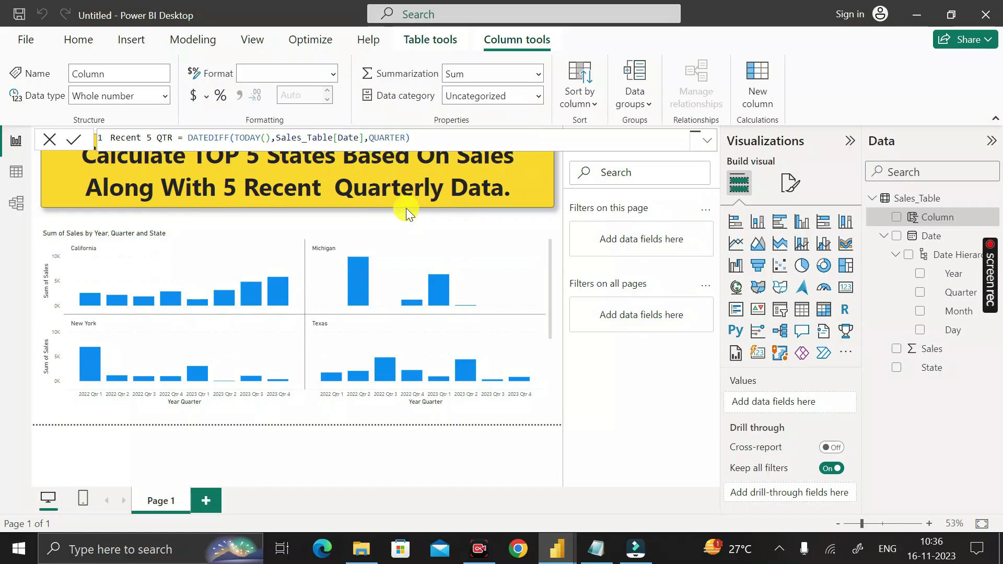
{"action": "key", "text": "Return"}
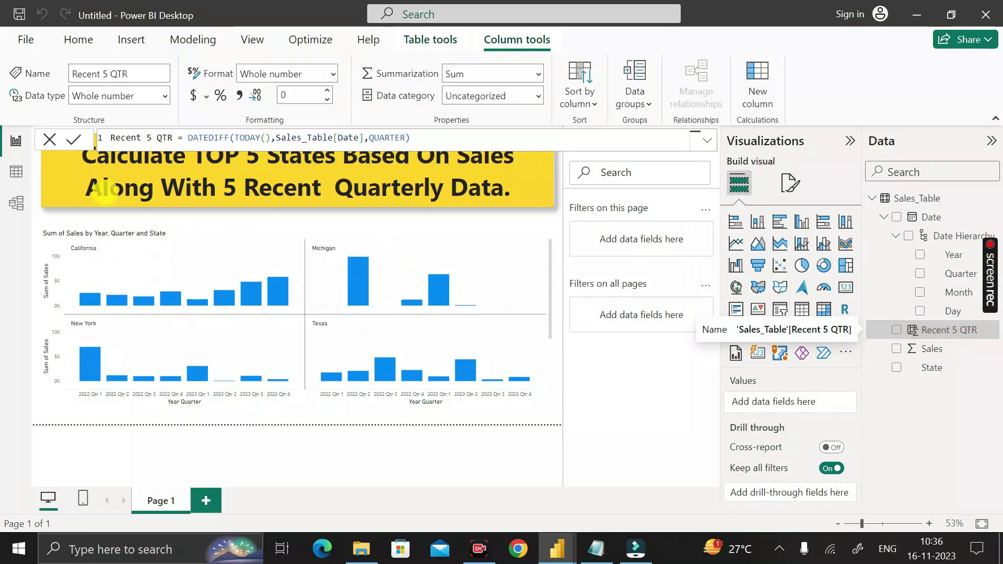
Check the distinct values of the Recent 5 QTR column in the Sales_Table data view.
{"action": "left_click", "coordinate": [15, 180]}
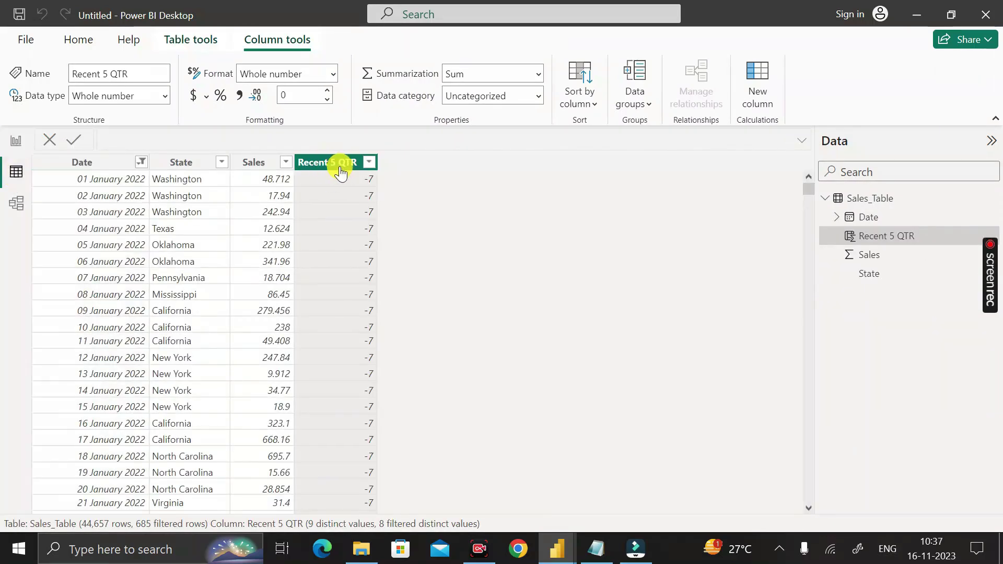
{"action": "left_click", "coordinate": [370, 164]}
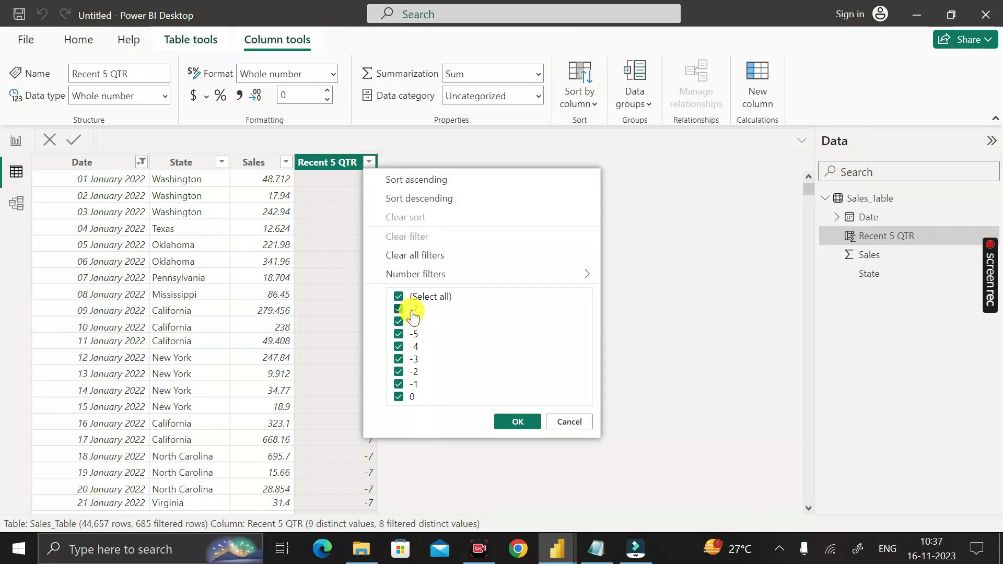
{"action": "left_click", "coordinate": [529, 430]}
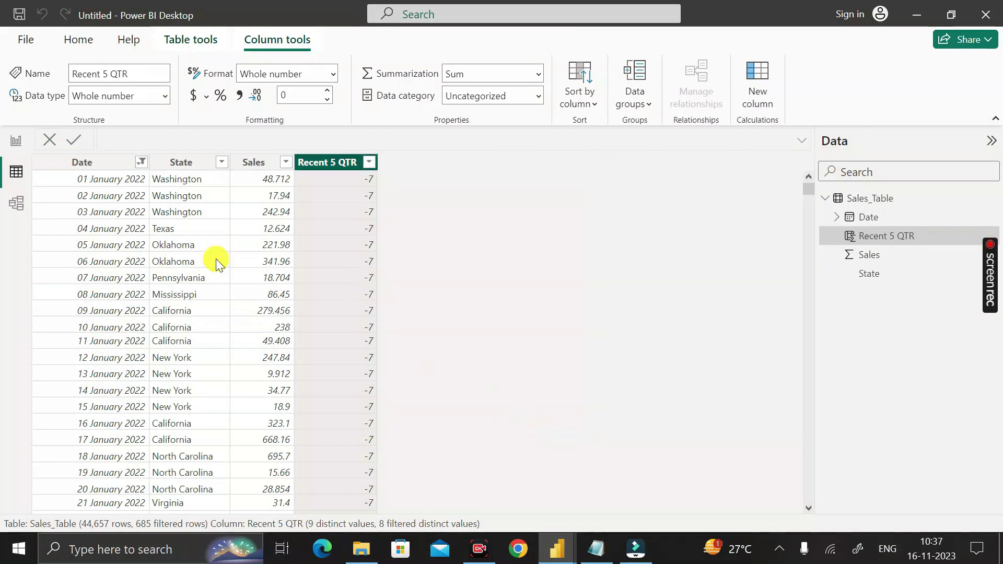
Return to the report and add Recent 5 QTR as a visual-level filter on the column chart.
{"action": "left_click", "coordinate": [17, 146]}
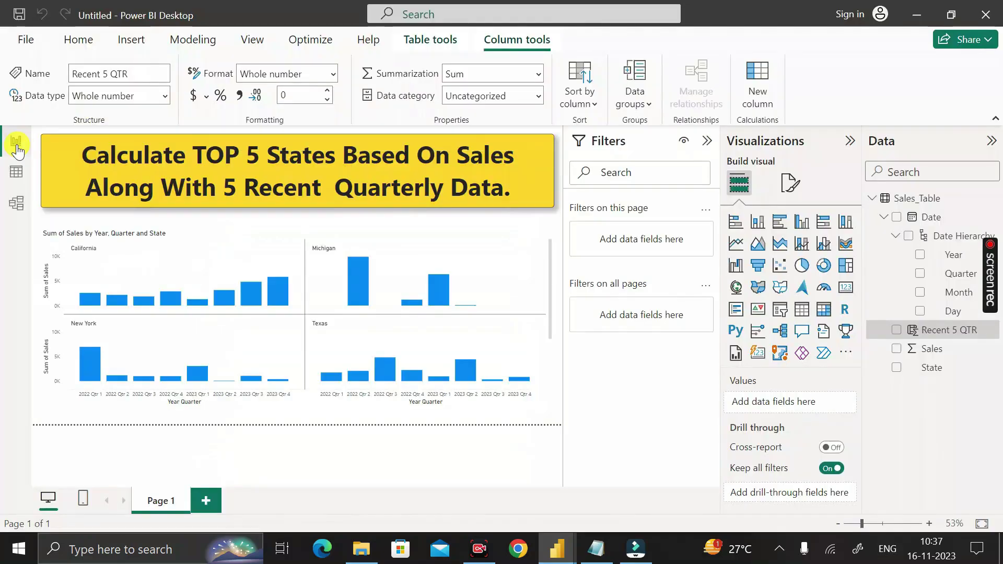
{"action": "left_click", "coordinate": [547, 400]}
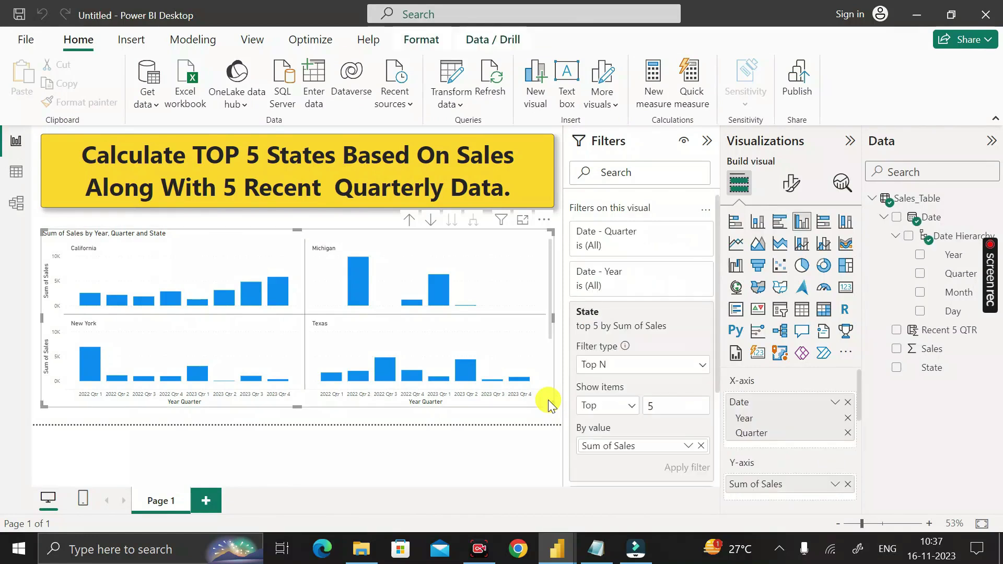
{"action": "left_click", "coordinate": [683, 312]}
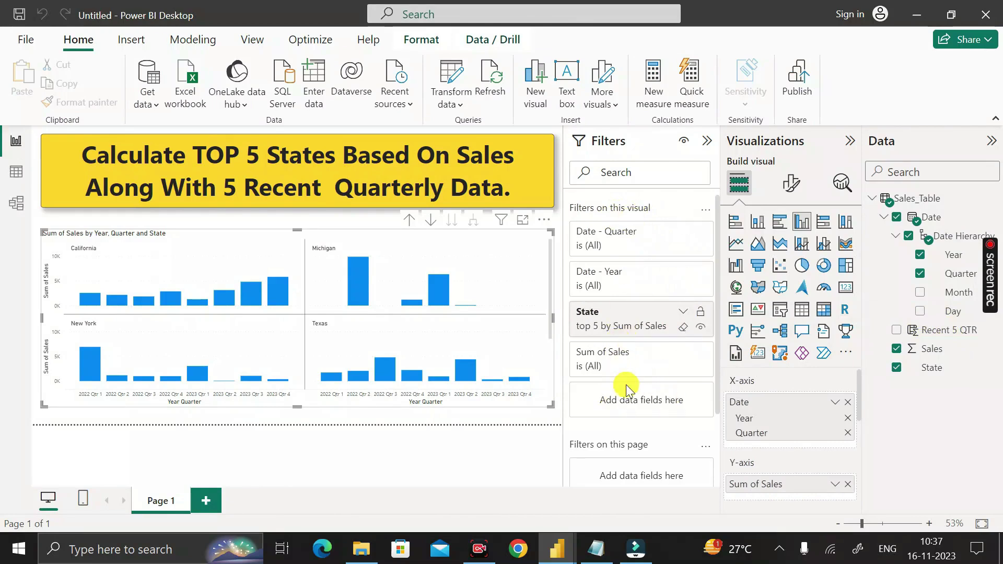
{"action": "left_click_drag", "start_coordinate": [916, 329], "coordinate": [637, 400]}
{"action": "scroll", "coordinate": [650, 389], "scroll_direction": "down", "scroll_amount": 2}
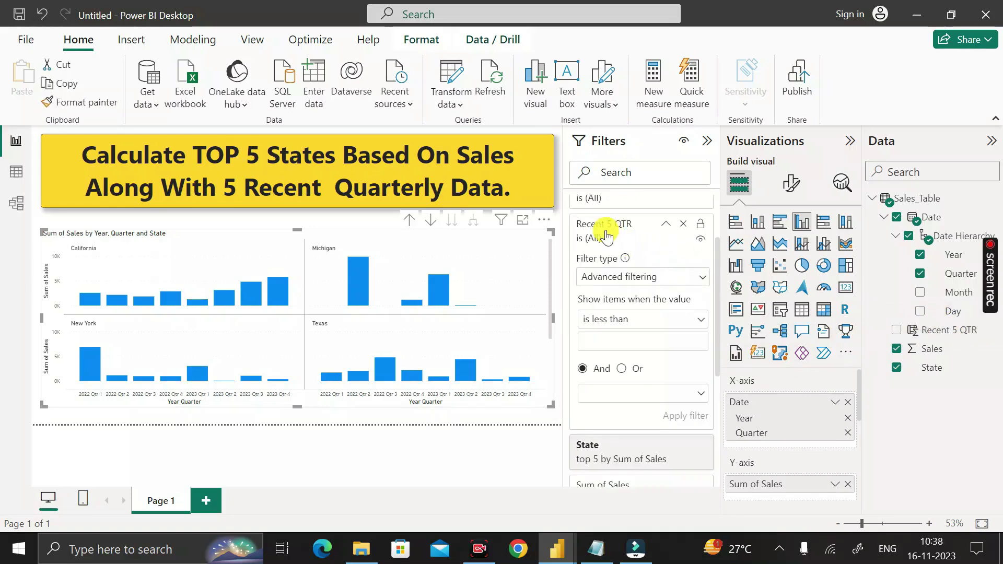
Set the first condition of the Recent 5 QTR advanced filter to is greater than or equal to -4.
{"action": "left_click", "coordinate": [703, 282]}
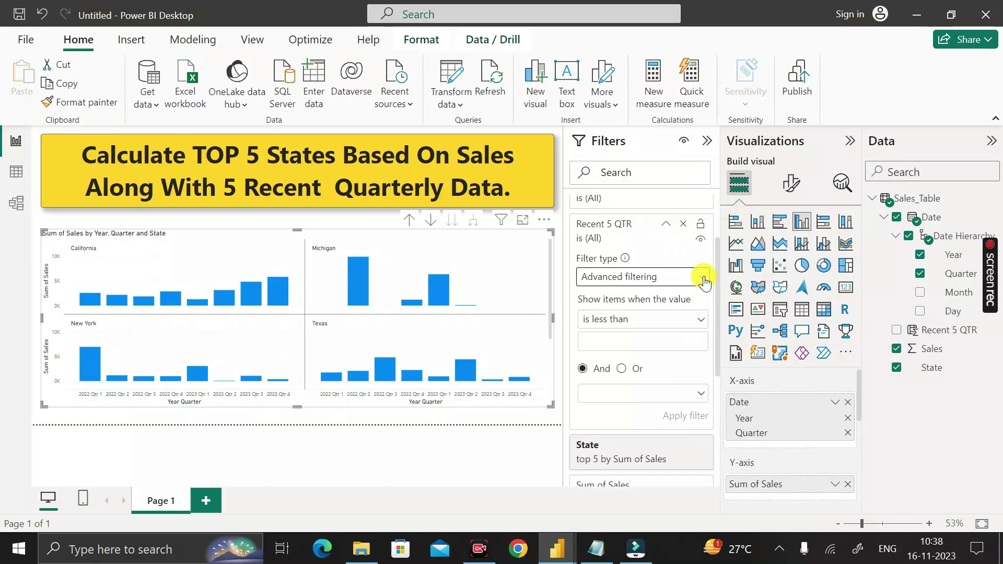
{"action": "left_click", "coordinate": [677, 283]}
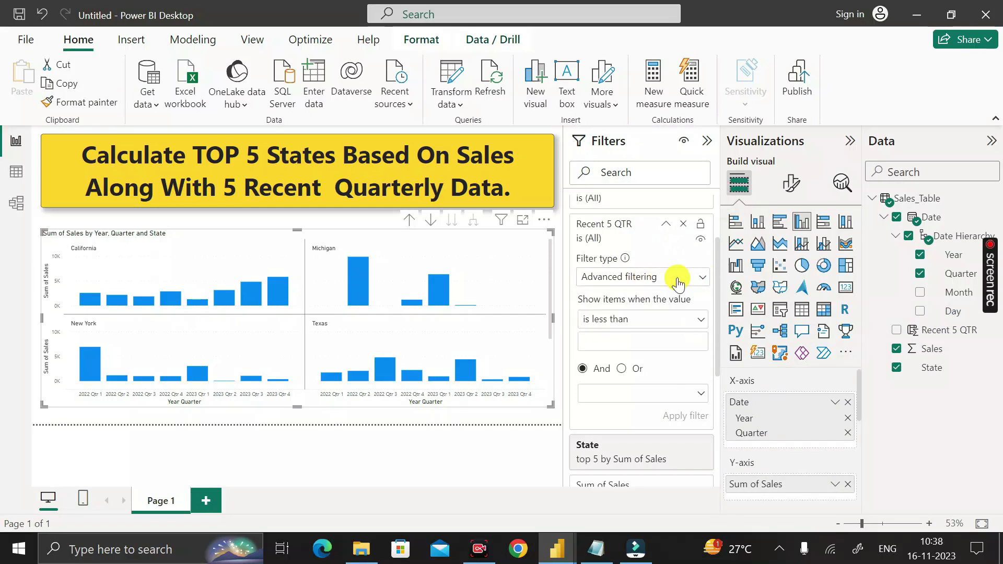
{"action": "left_click", "coordinate": [703, 322]}
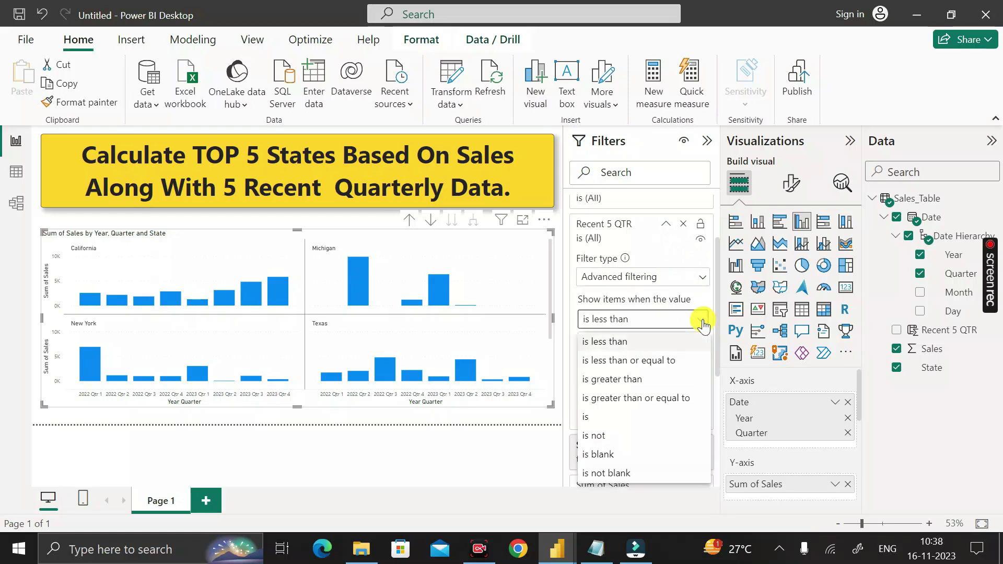
{"action": "left_click", "coordinate": [652, 398]}
{"action": "left_click", "coordinate": [642, 343]}
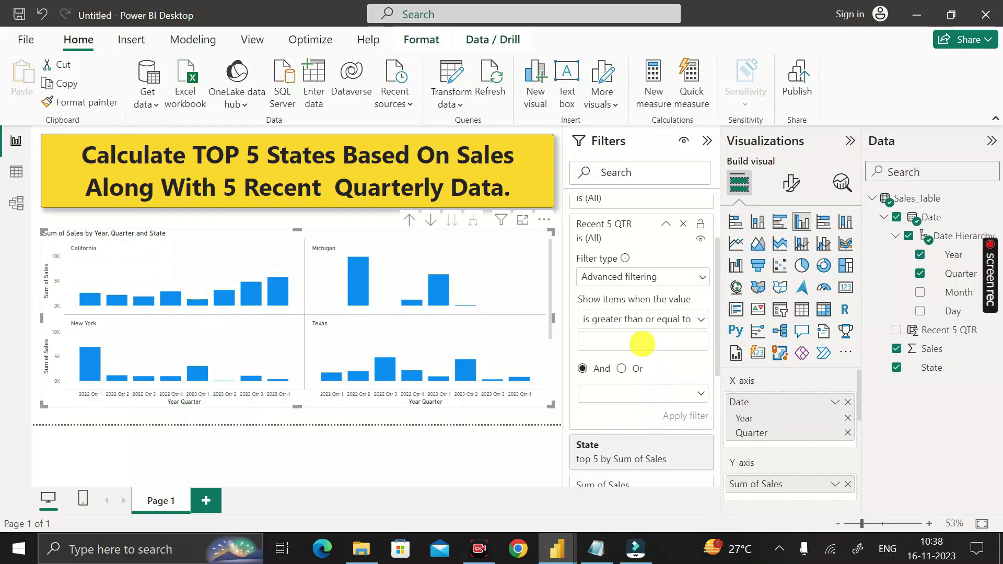
{"action": "type", "text": "-4"}
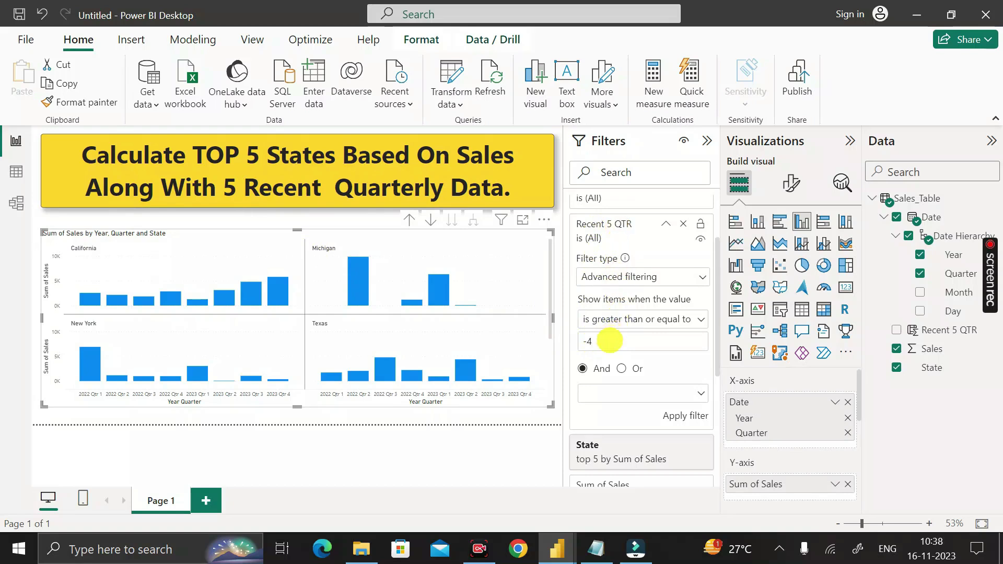
{"action": "left_click", "coordinate": [599, 340]}
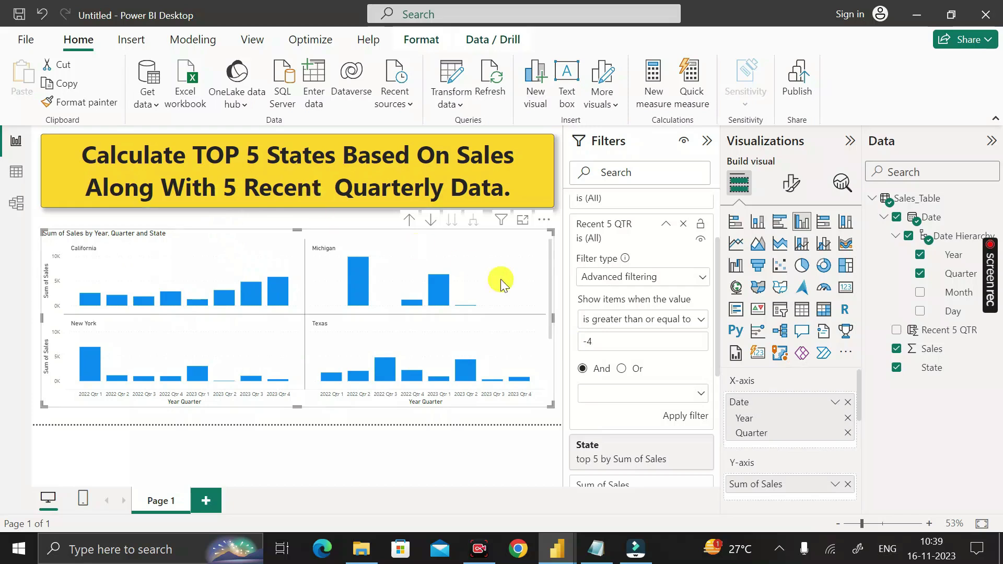
{"action": "left_click", "coordinate": [615, 339]}
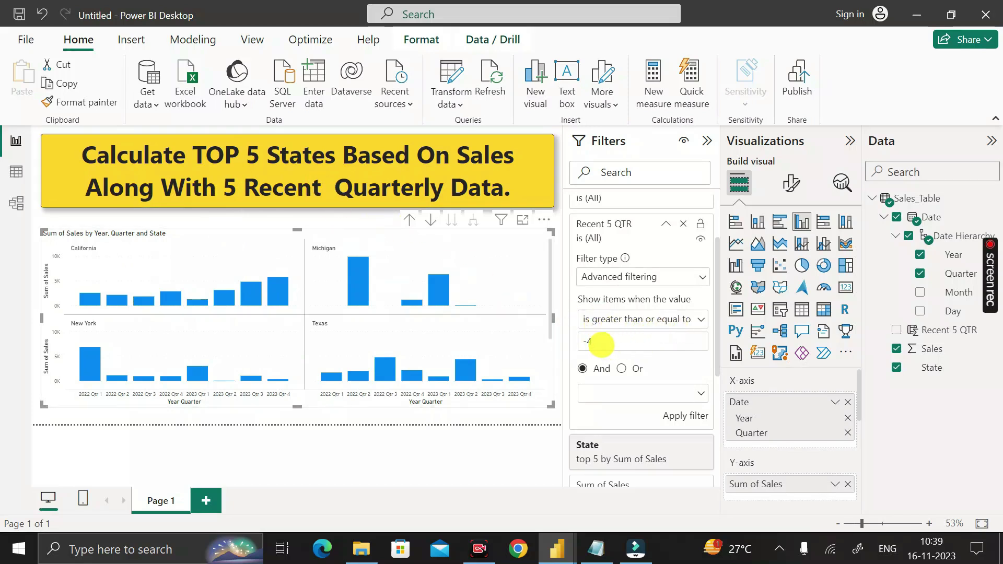
Add the And condition is less than or equal to 0 to the Recent 5 QTR filter and apply it.
{"action": "left_click", "coordinate": [700, 396]}
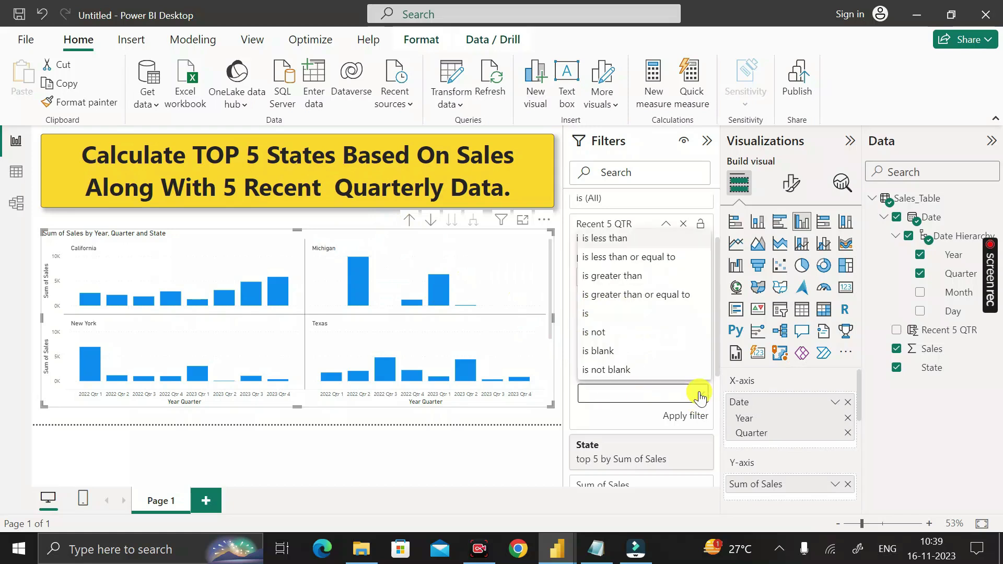
{"action": "left_click", "coordinate": [650, 257]}
{"action": "left_click", "coordinate": [633, 417]}
{"action": "type", "text": "0"}
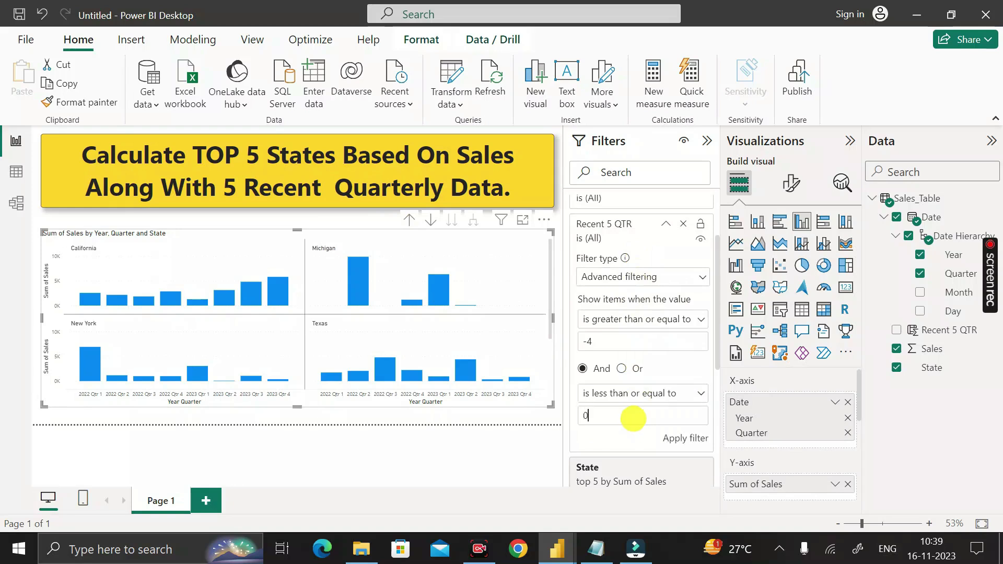
{"action": "left_click", "coordinate": [679, 442]}
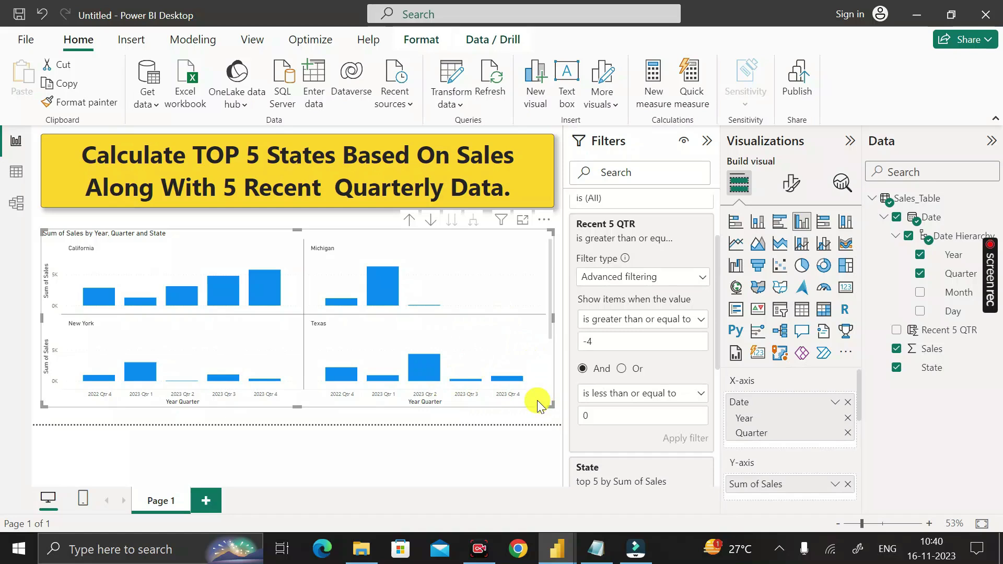
Set the column chart's small multiples layout to 1 row and 5 columns, and deselect the chart.
{"action": "left_click", "coordinate": [791, 185]}
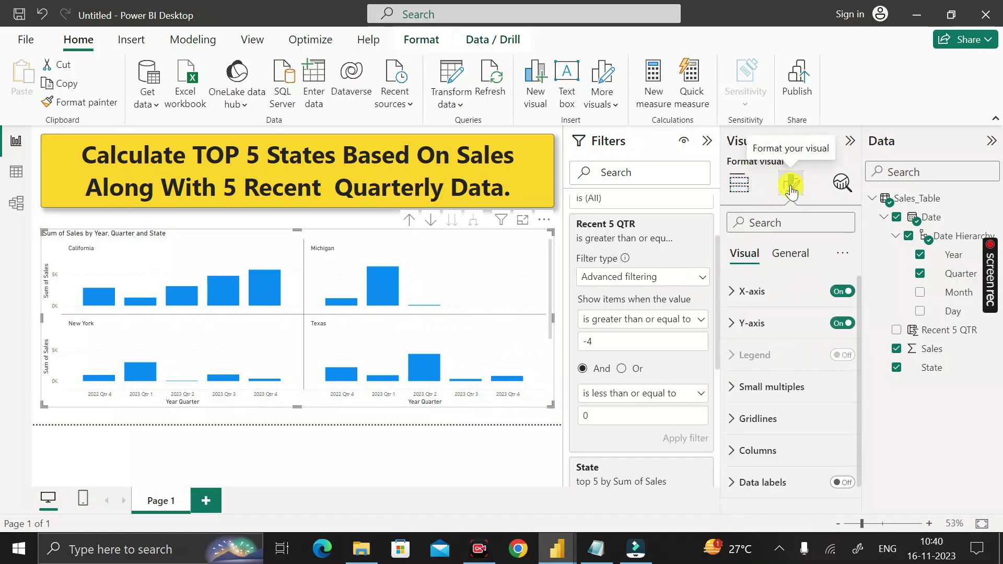
{"action": "left_click", "coordinate": [734, 389]}
{"action": "scroll", "coordinate": [781, 363], "scroll_direction": "down", "scroll_amount": 1}
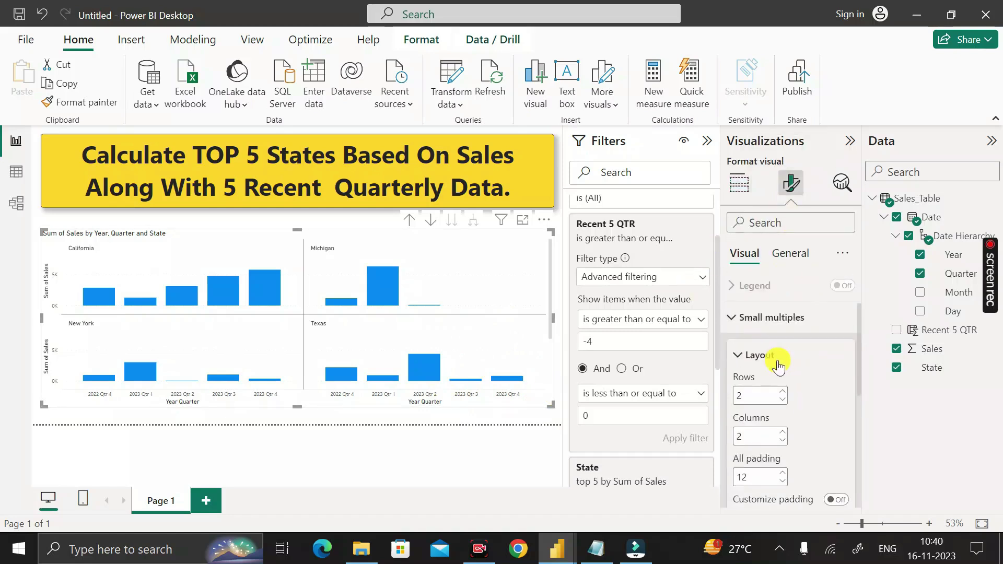
{"action": "left_click", "coordinate": [783, 401]}
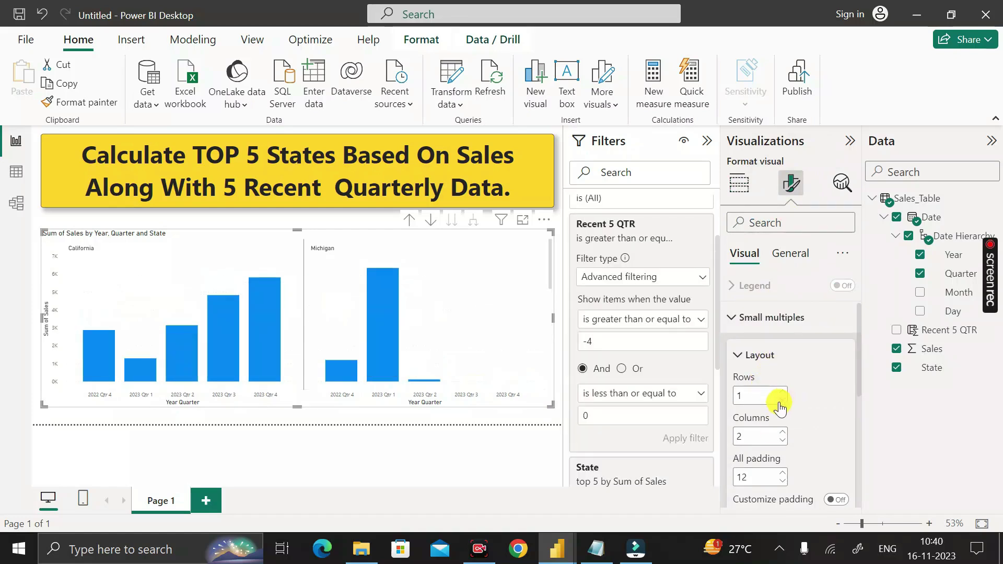
{"action": "left_click", "coordinate": [782, 434]}
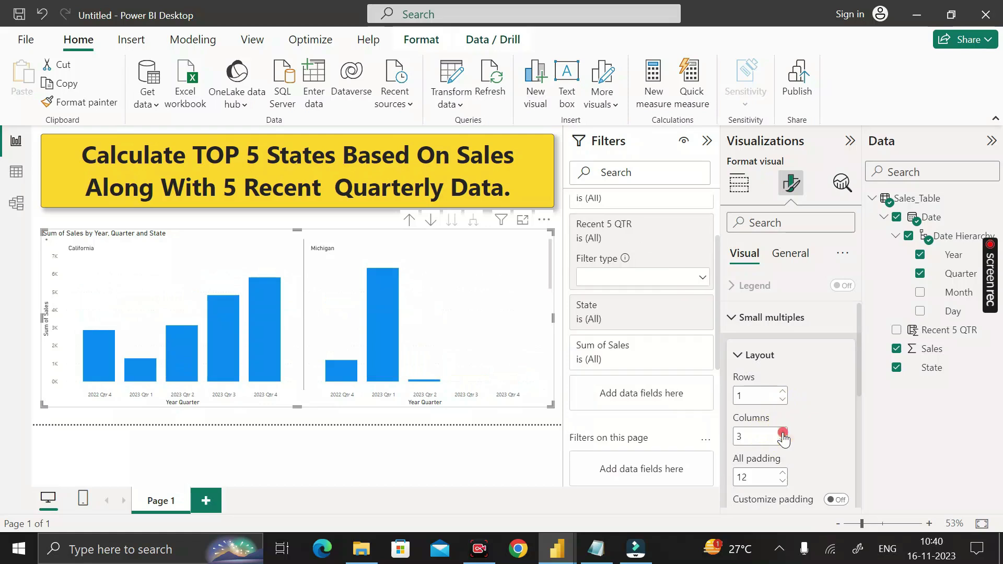
{"action": "left_click", "coordinate": [782, 433]}
{"action": "scroll", "coordinate": [782, 433], "scroll_direction": "down", "scroll_amount": 1}
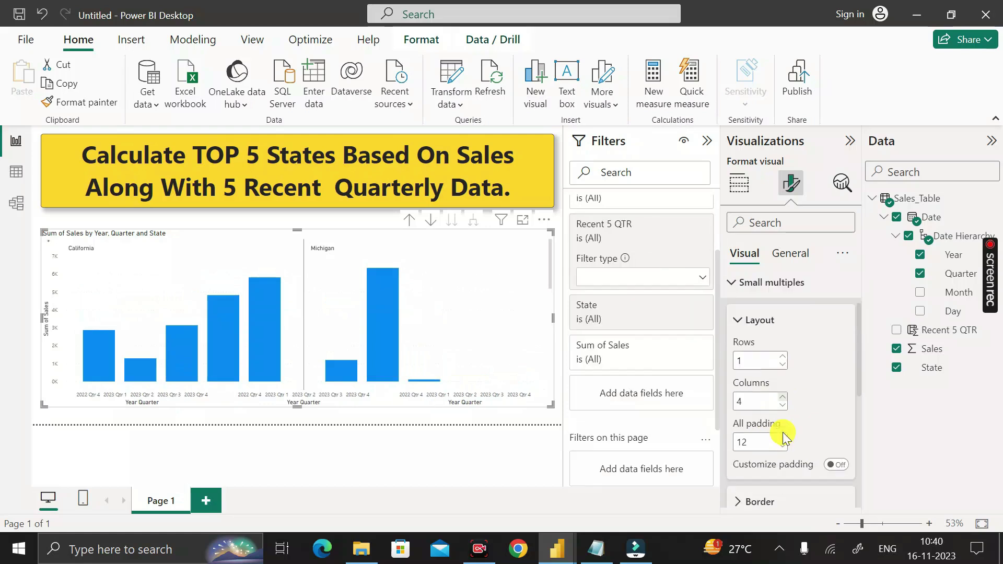
{"action": "left_click", "coordinate": [782, 398]}
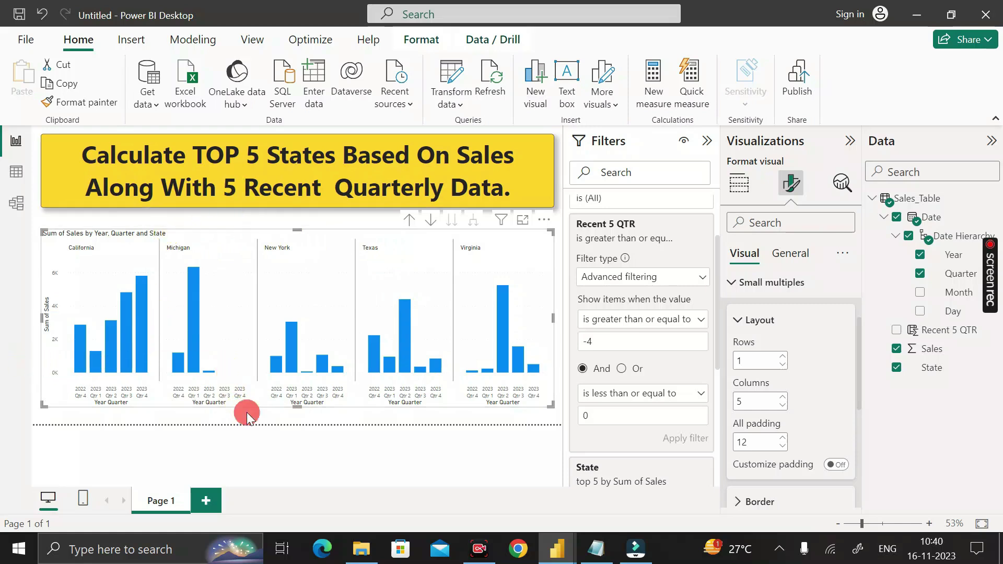
{"action": "left_click", "coordinate": [230, 407]}
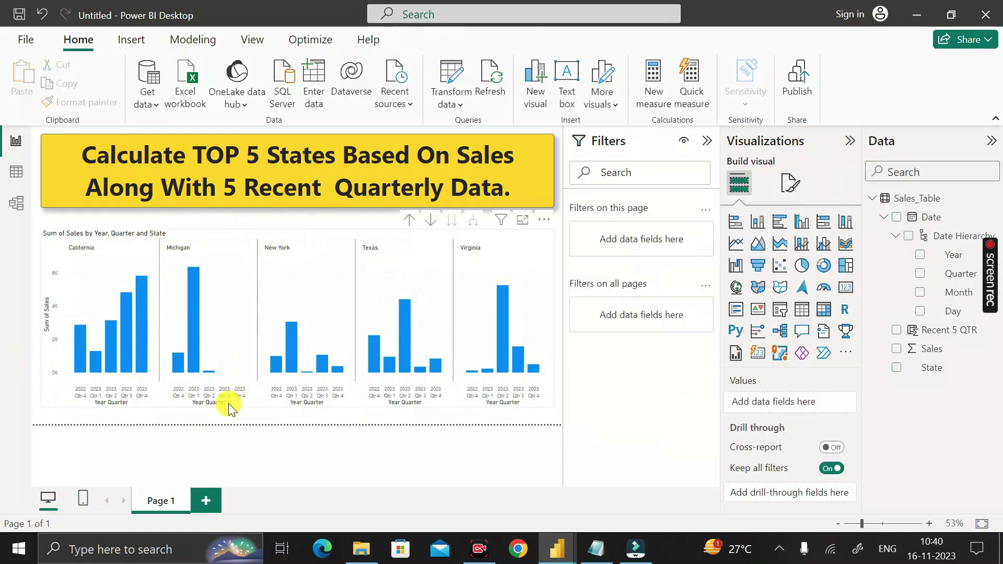